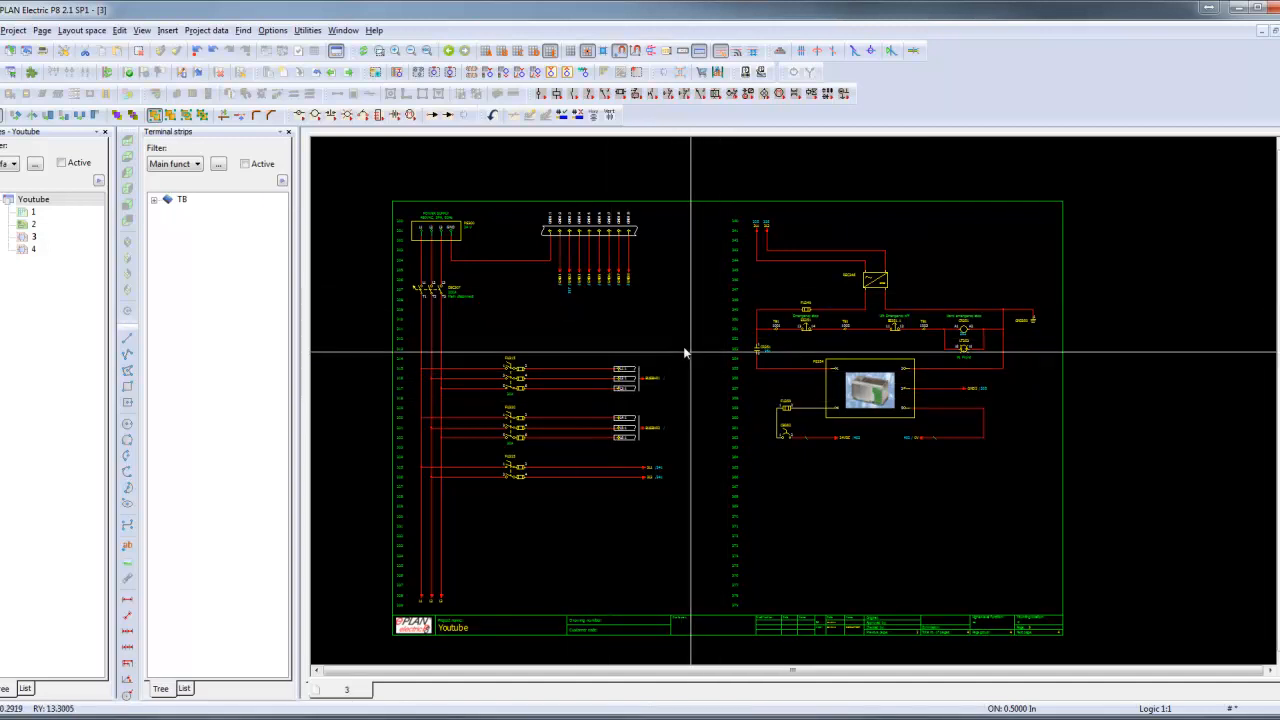
Step: Open page 4 to examine the PLC digital input wiring and return to page 3
{"action": "double_click", "coordinate": [33, 249]}
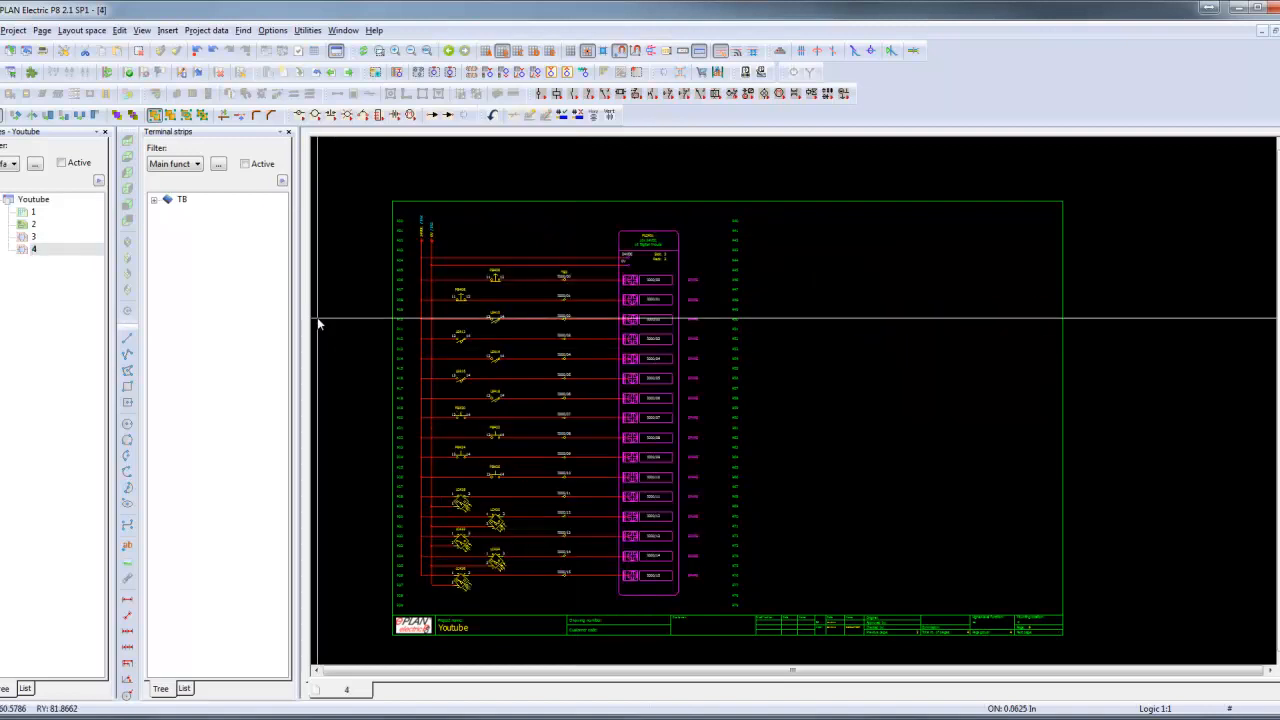
{"action": "scroll", "coordinate": [482, 290], "scroll_direction": "up", "scroll_amount": 3}
{"action": "scroll", "coordinate": [640, 260], "scroll_direction": "down", "scroll_amount": 2}
{"action": "scroll", "coordinate": [586, 229], "scroll_direction": "down", "scroll_amount": 2}
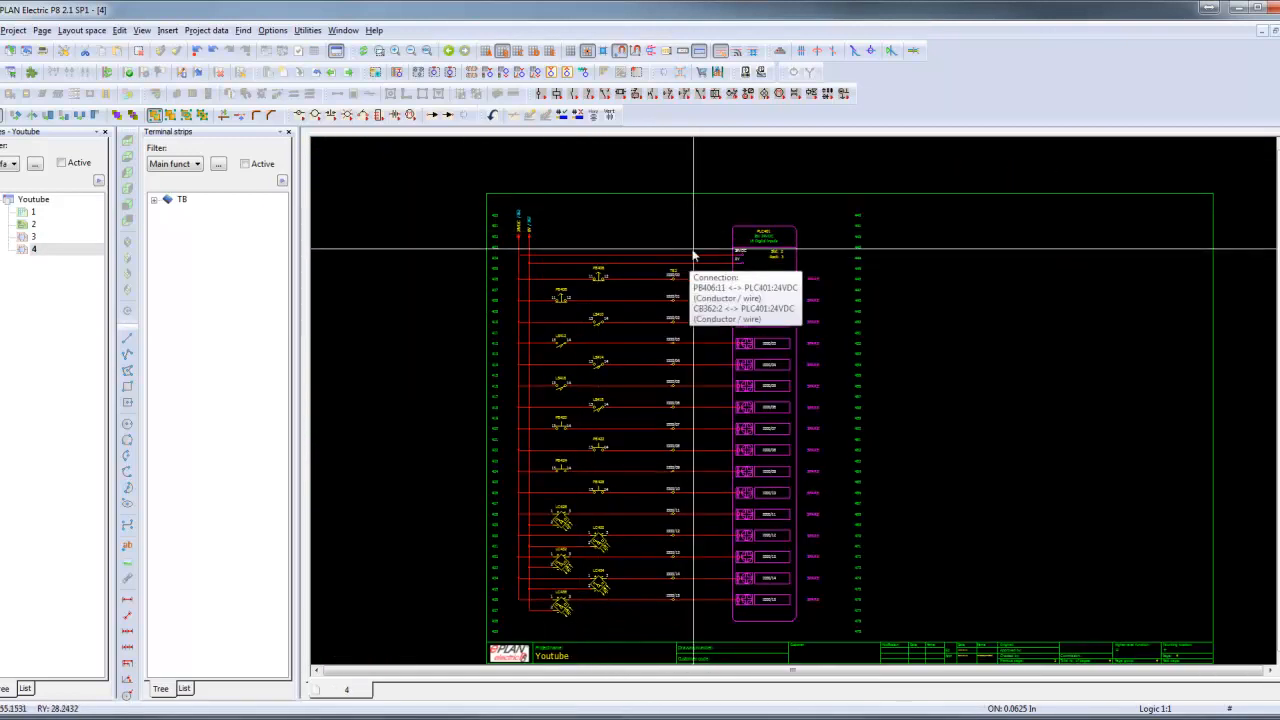
{"action": "scroll", "coordinate": [745, 275], "scroll_direction": "up", "scroll_amount": 4}
{"action": "scroll", "coordinate": [743, 273], "scroll_direction": "down", "scroll_amount": 3}
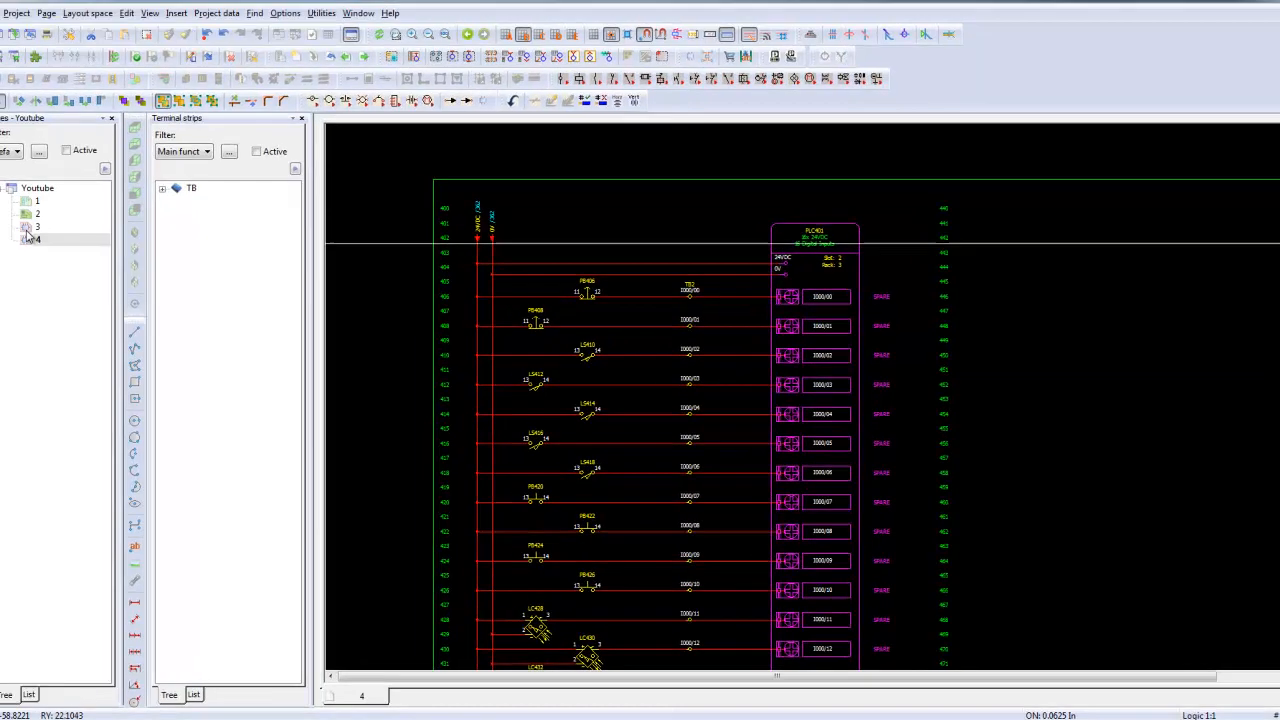
{"action": "left_click", "coordinate": [33, 236]}
{"action": "scroll", "coordinate": [615, 140], "scroll_direction": "down", "scroll_amount": 2}
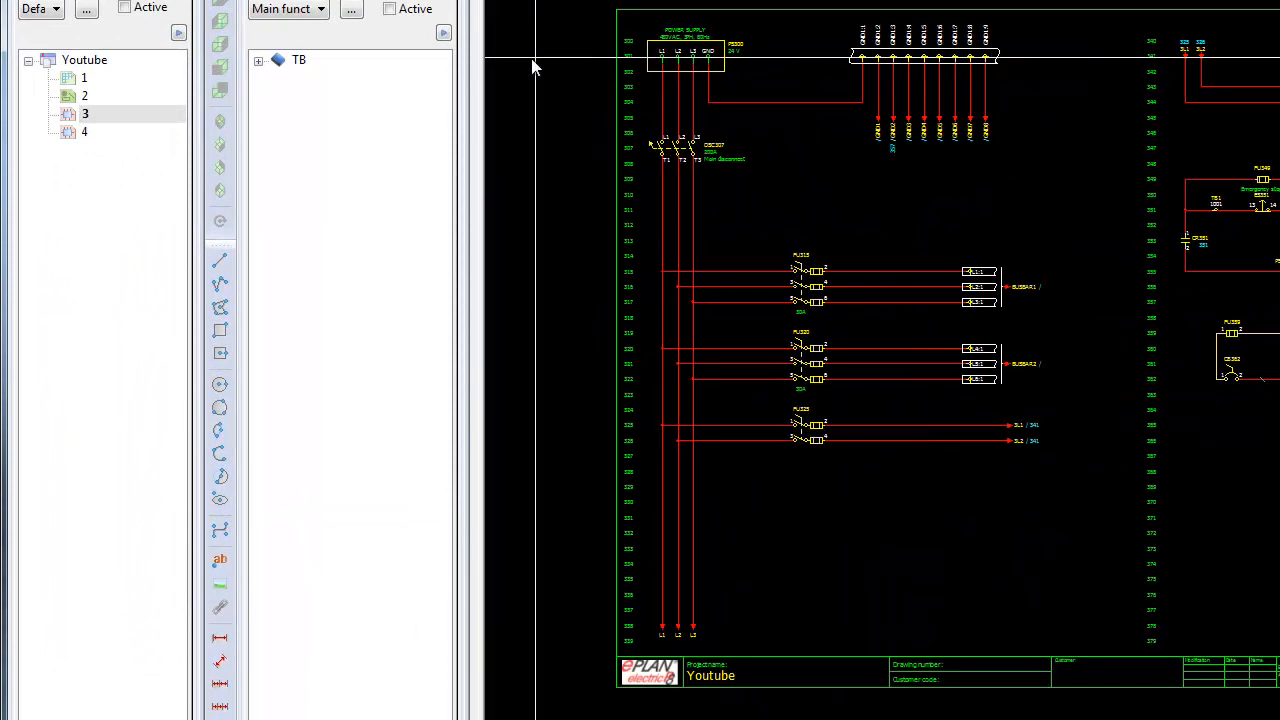
Step: Start placing connection definition points for the Youtube project and review the designation format groups in the WireNum settings
{"action": "left_click", "coordinate": [112, 62]}
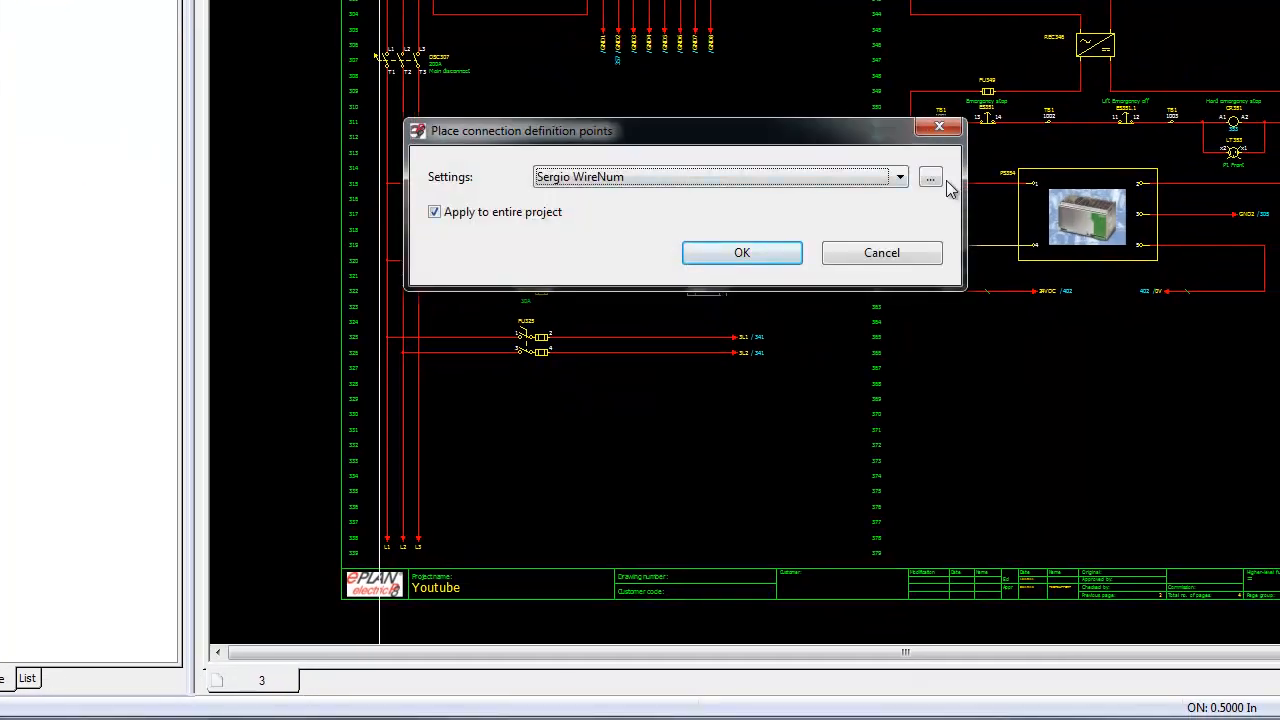
{"action": "left_click", "coordinate": [930, 177]}
{"action": "left_click", "coordinate": [455, 116]}
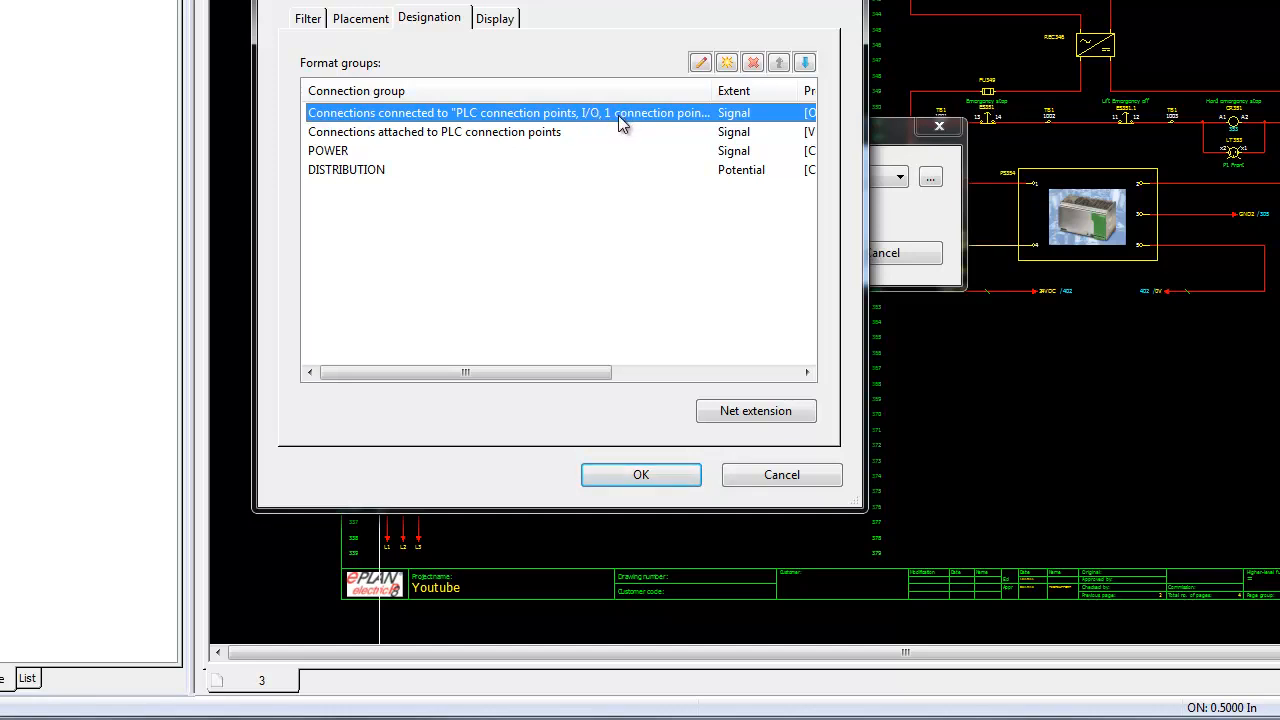
{"action": "left_click", "coordinate": [497, 132]}
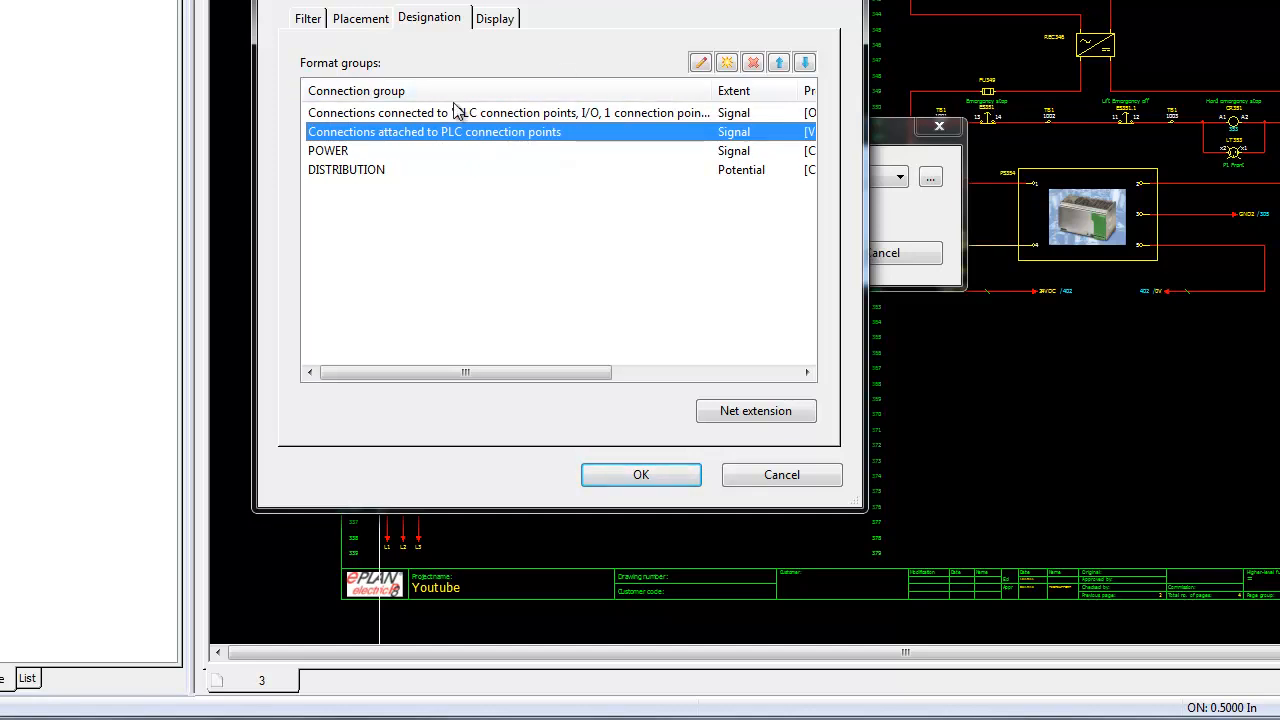
{"action": "left_click", "coordinate": [348, 151]}
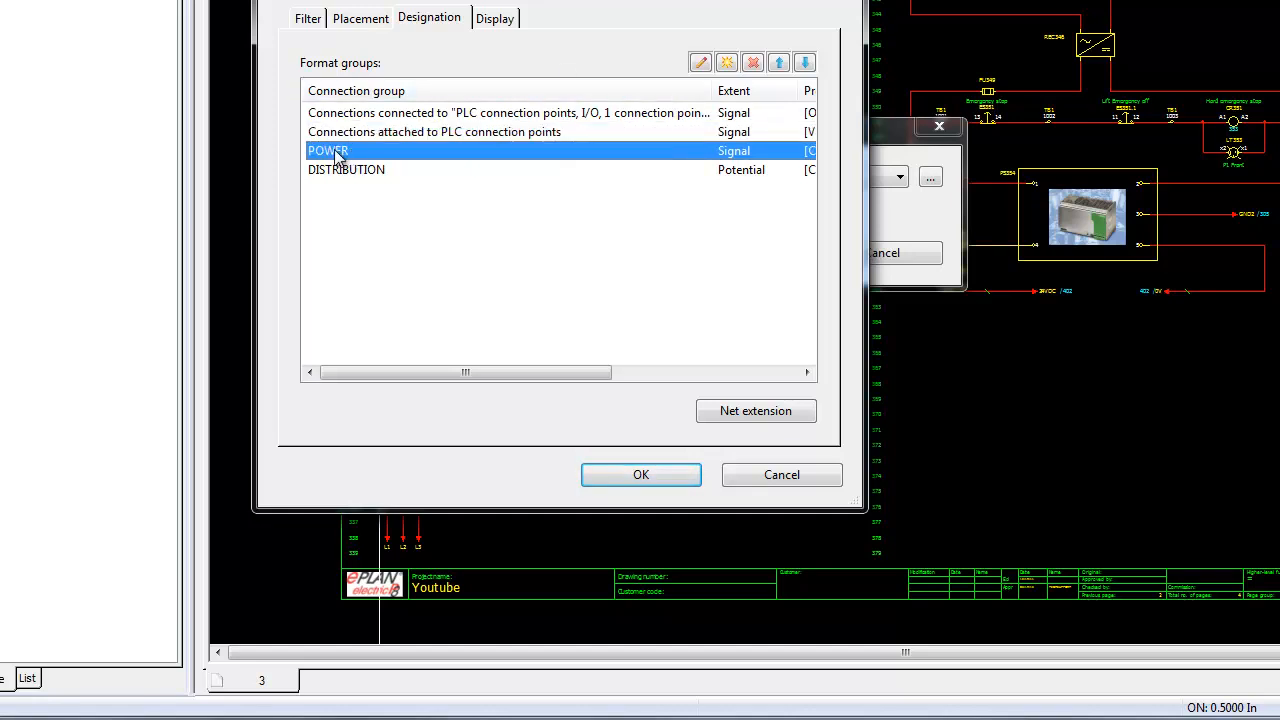
Step: Inspect the connection group choices, including Grouping, for a new format group and cancel without adding it
{"action": "left_click", "coordinate": [727, 63]}
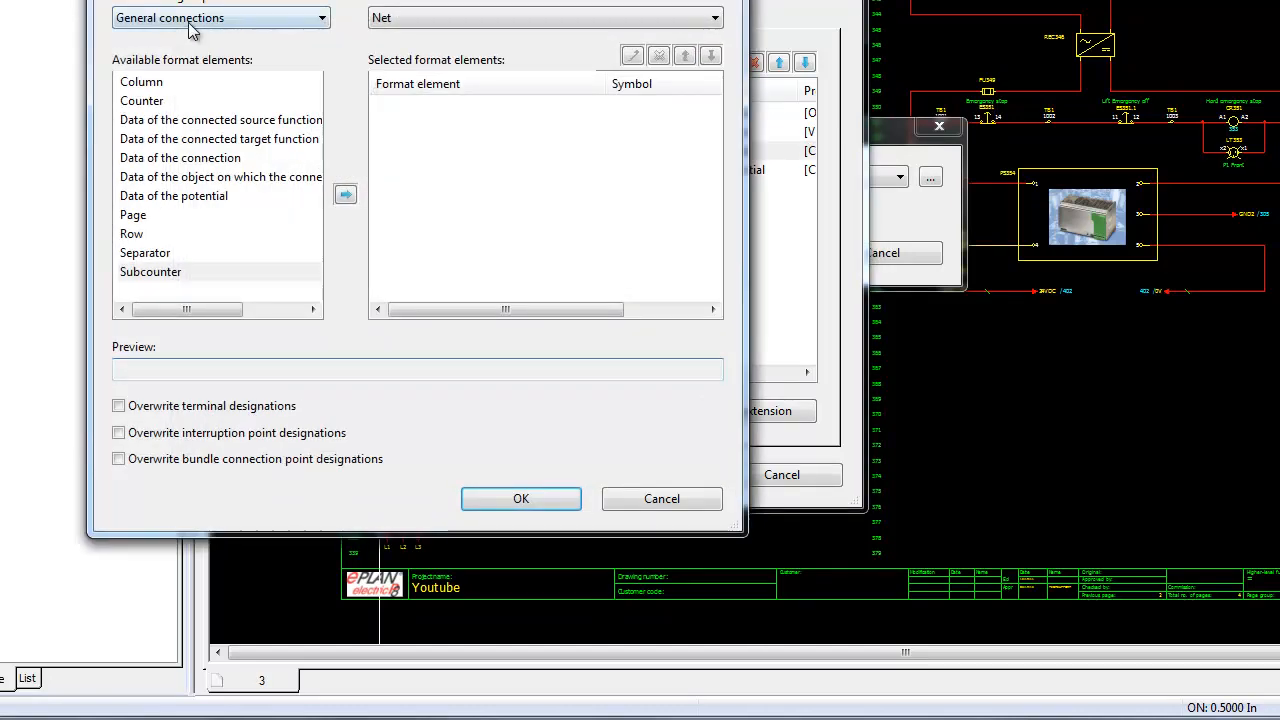
{"action": "left_click", "coordinate": [172, 14]}
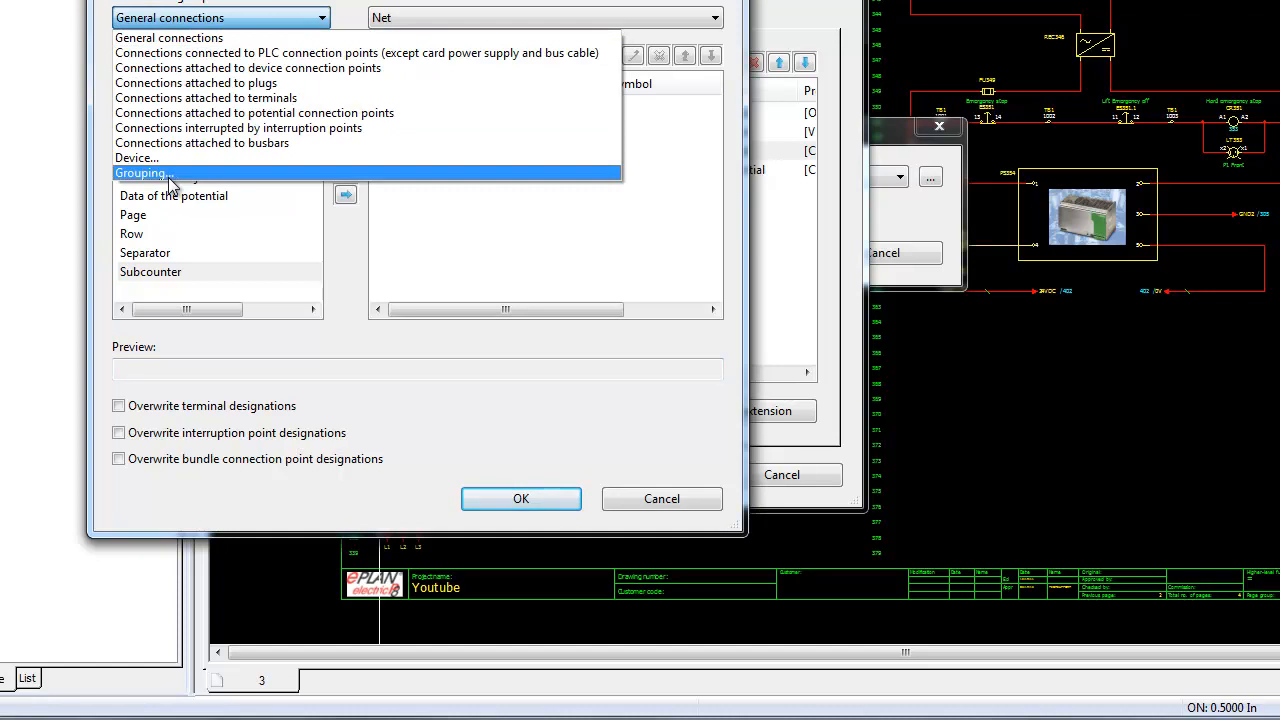
{"action": "key", "text": "Escape"}
{"action": "key", "text": "Escape"}
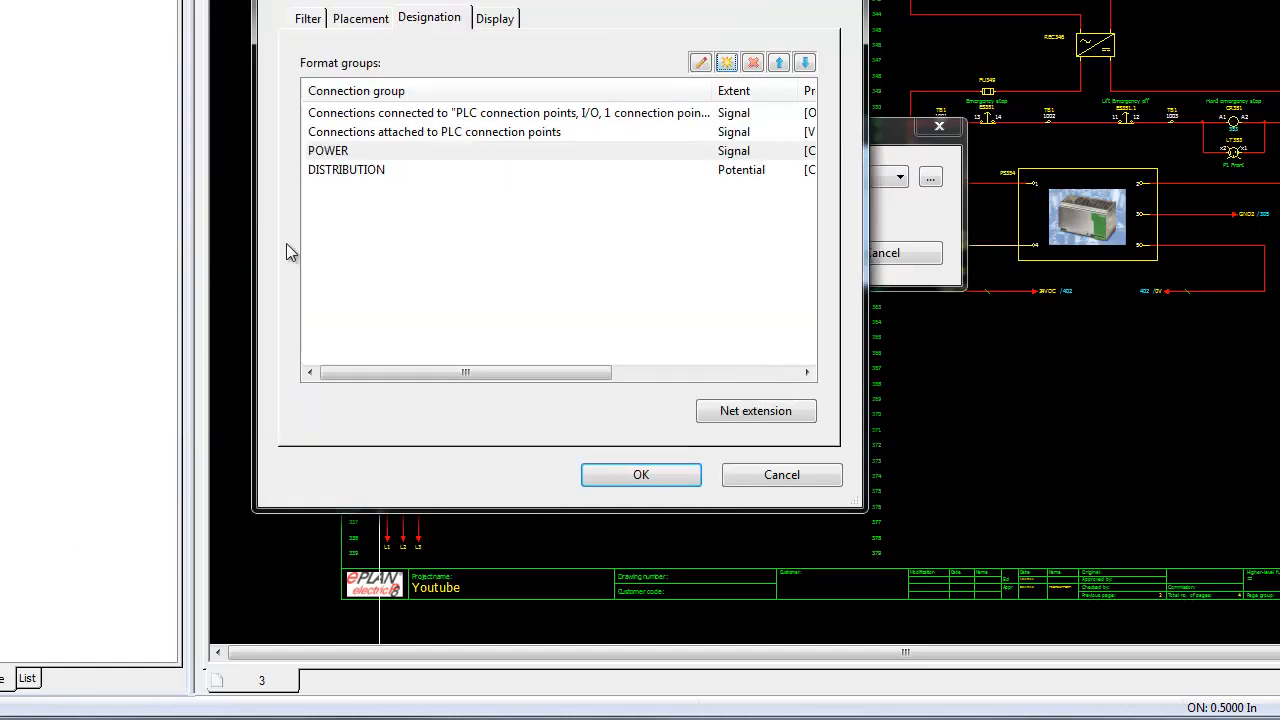
Step: Review the POWER and DISTRIBUTION format groups and place connection definition points throughout the entire project with the WireNum settings
{"action": "left_click", "coordinate": [333, 157]}
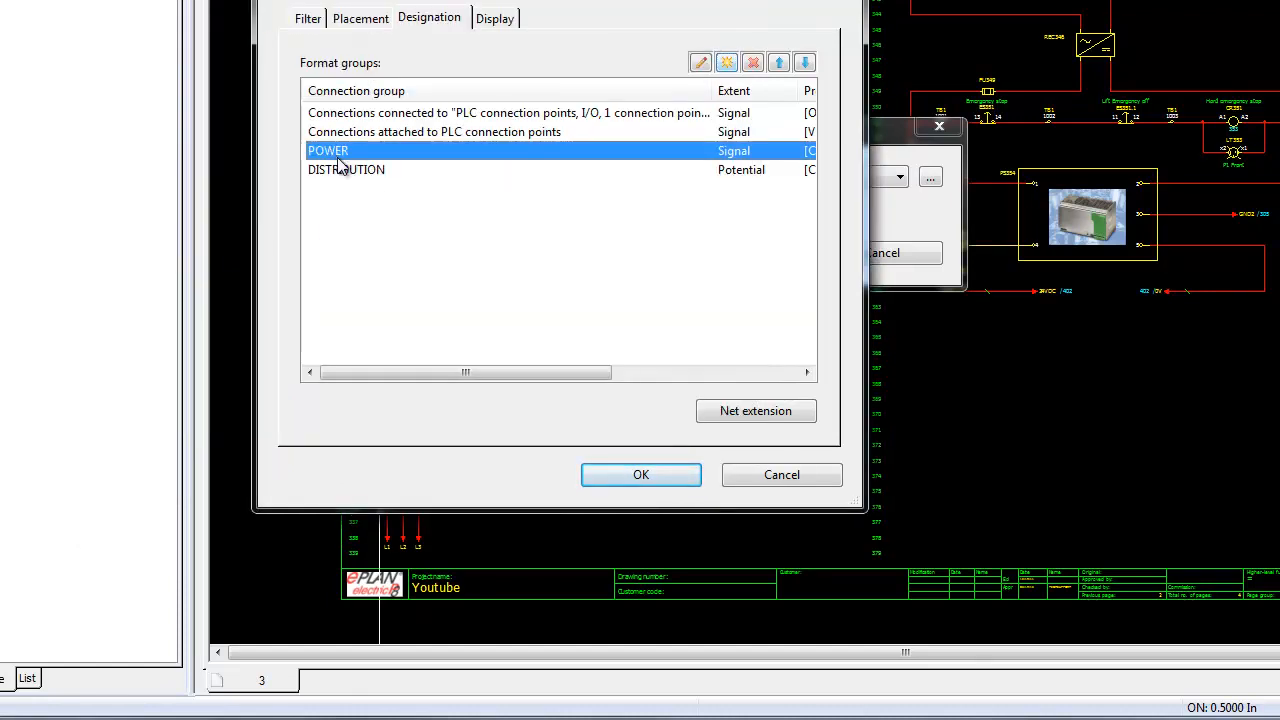
{"action": "left_click", "coordinate": [356, 178]}
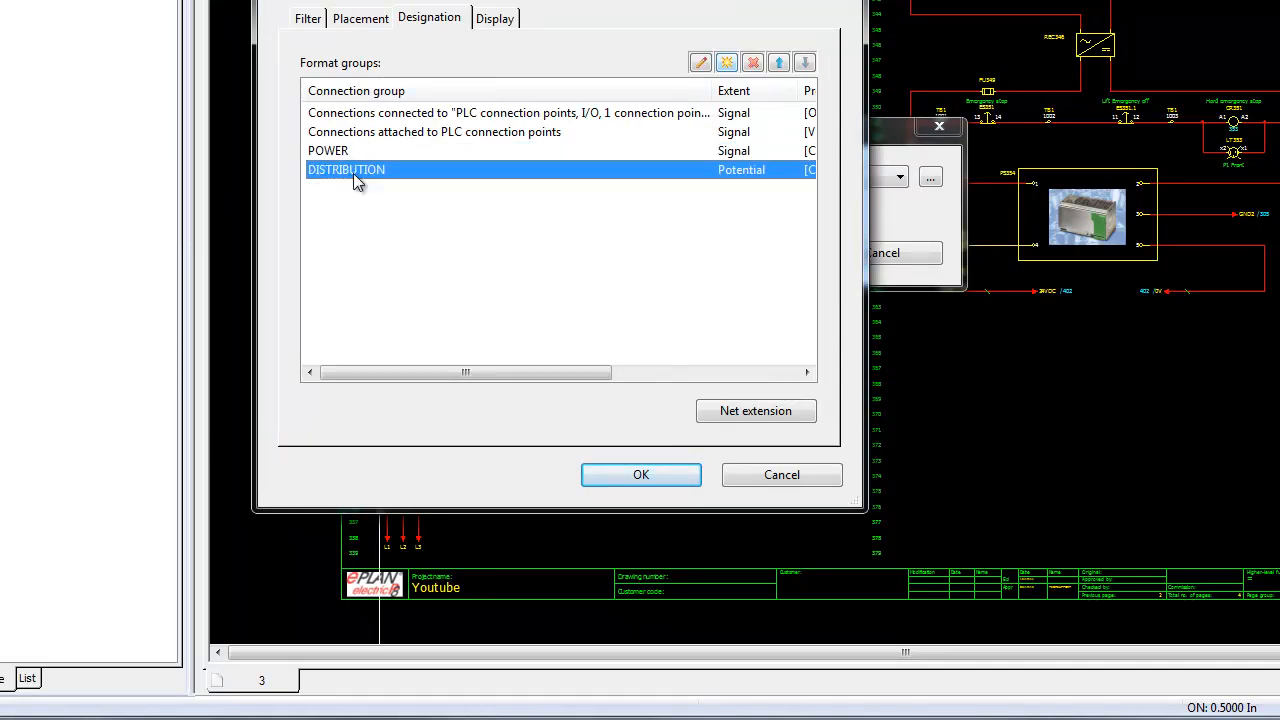
{"action": "left_click", "coordinate": [755, 477]}
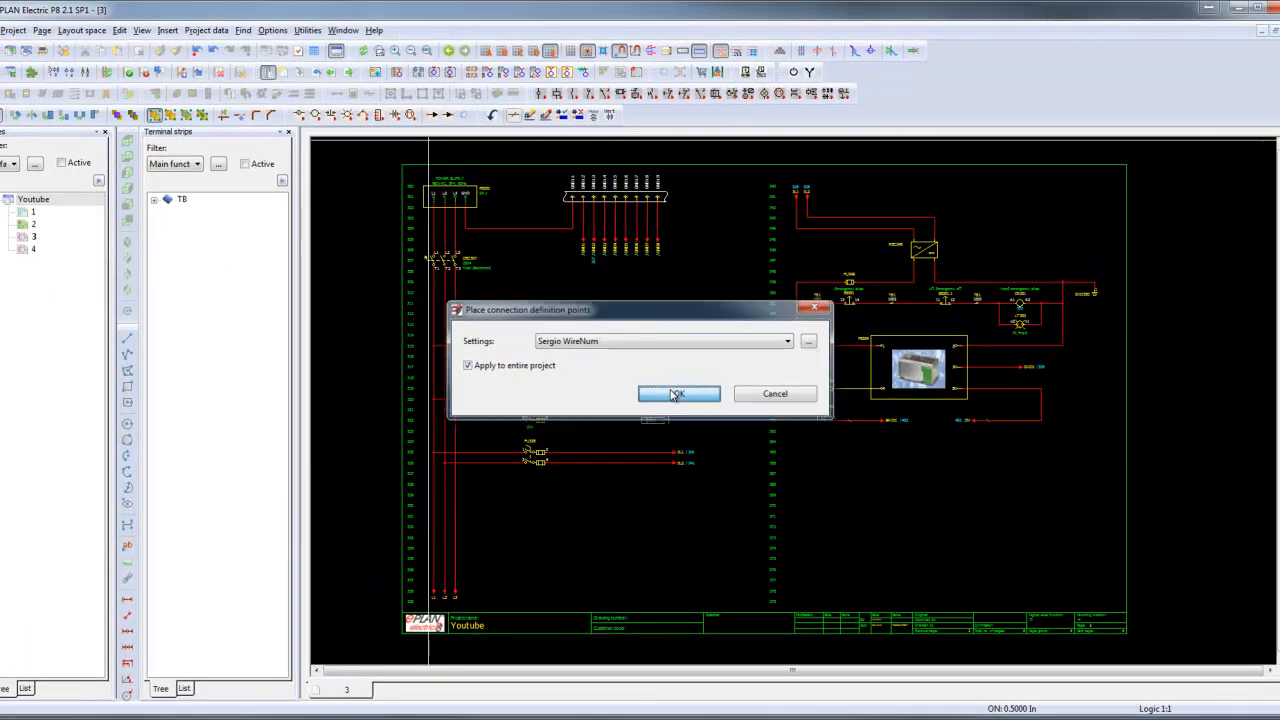
{"action": "left_click", "coordinate": [688, 355]}
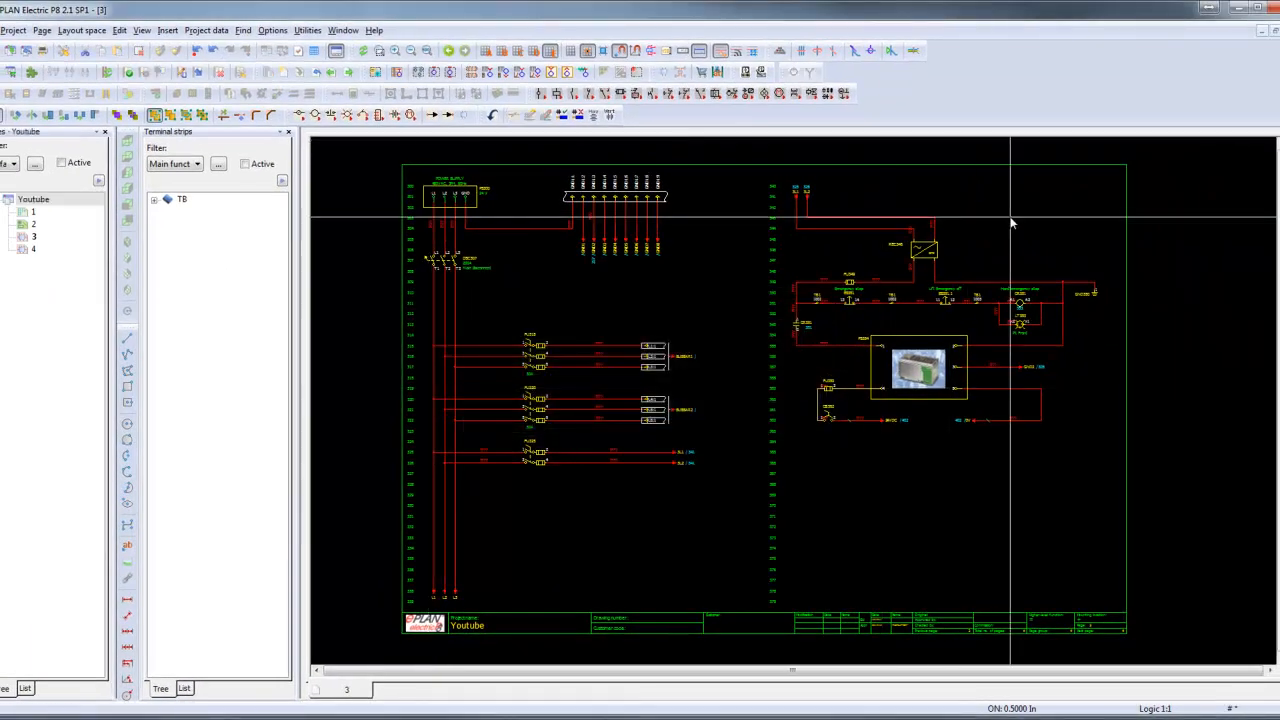
Step: Inspect the available Grouping values in the properties of the connection definition point on the wire from FU325 to 3L1, leaving it unchanged
{"action": "scroll", "coordinate": [1012, 224], "scroll_direction": "up", "scroll_amount": 4}
{"action": "scroll", "coordinate": [951, 243], "scroll_direction": "down", "scroll_amount": 3}
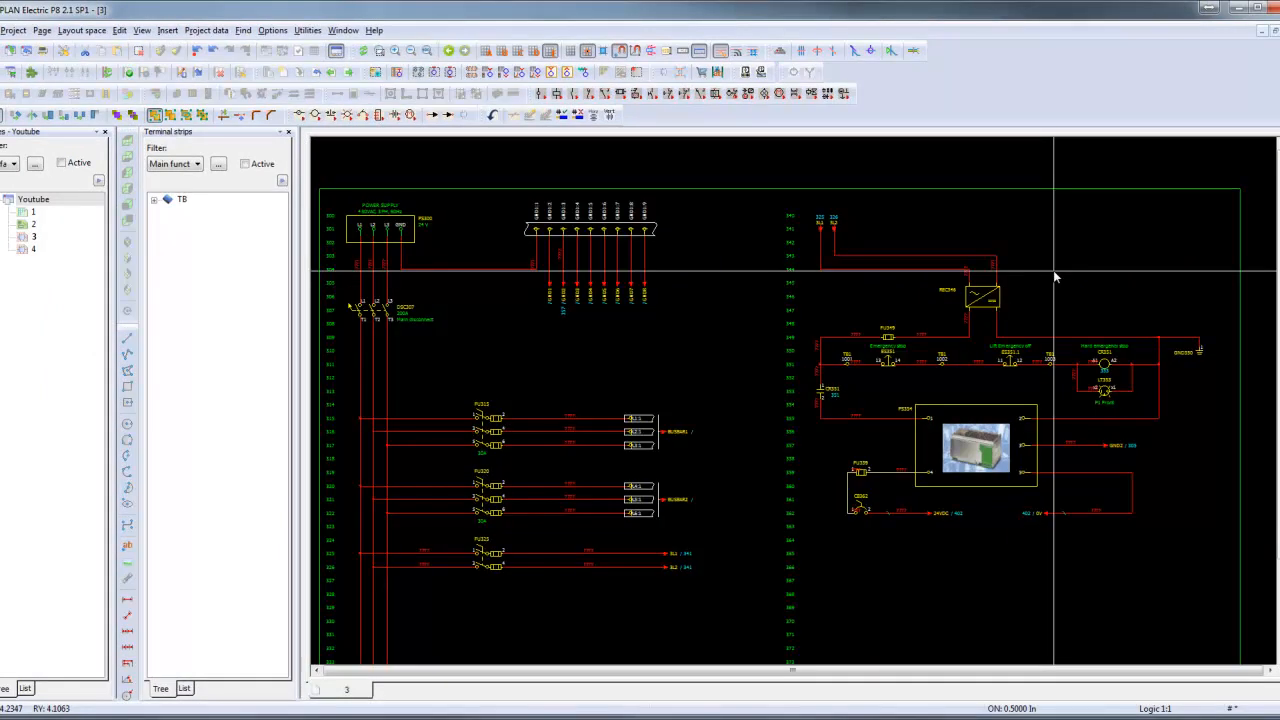
{"action": "scroll", "coordinate": [771, 434], "scroll_direction": "down", "scroll_amount": 2}
{"action": "scroll", "coordinate": [806, 414], "scroll_direction": "down", "scroll_amount": 1}
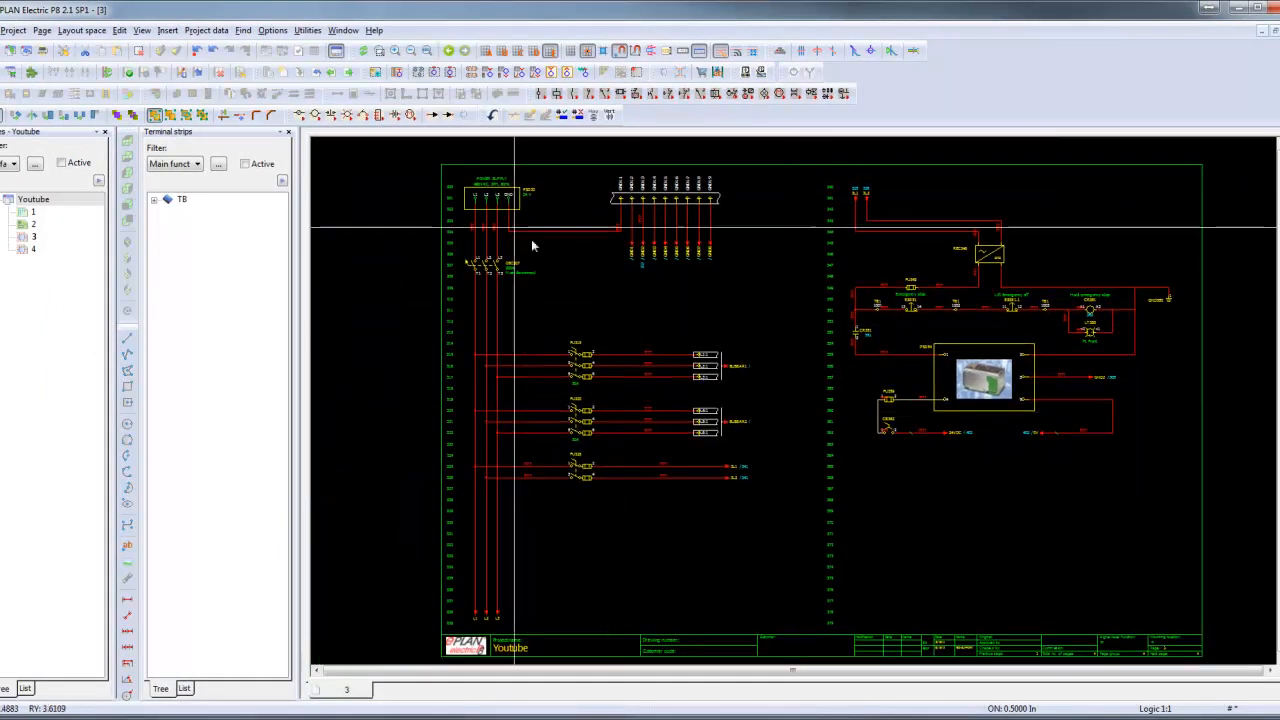
{"action": "left_click_drag", "start_coordinate": [428, 157], "coordinate": [800, 640]}
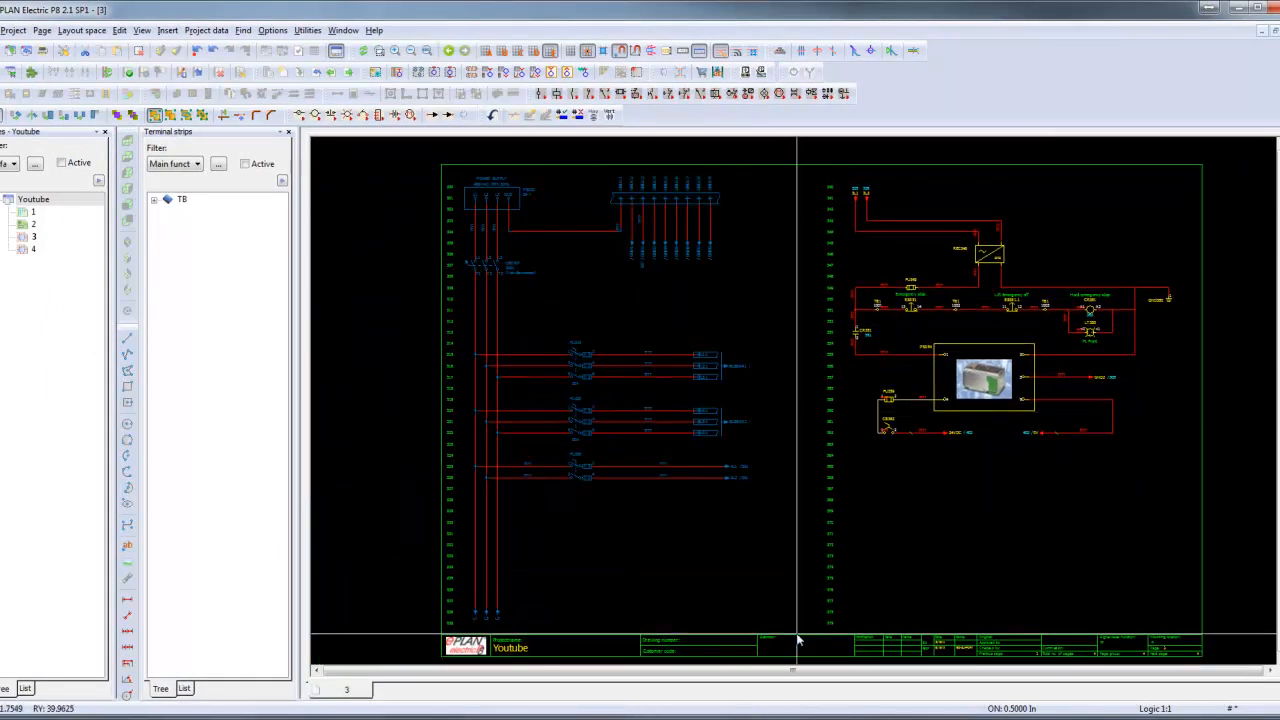
{"action": "left_click", "coordinate": [800, 640]}
{"action": "scroll", "coordinate": [670, 463], "scroll_direction": "up", "scroll_amount": 3}
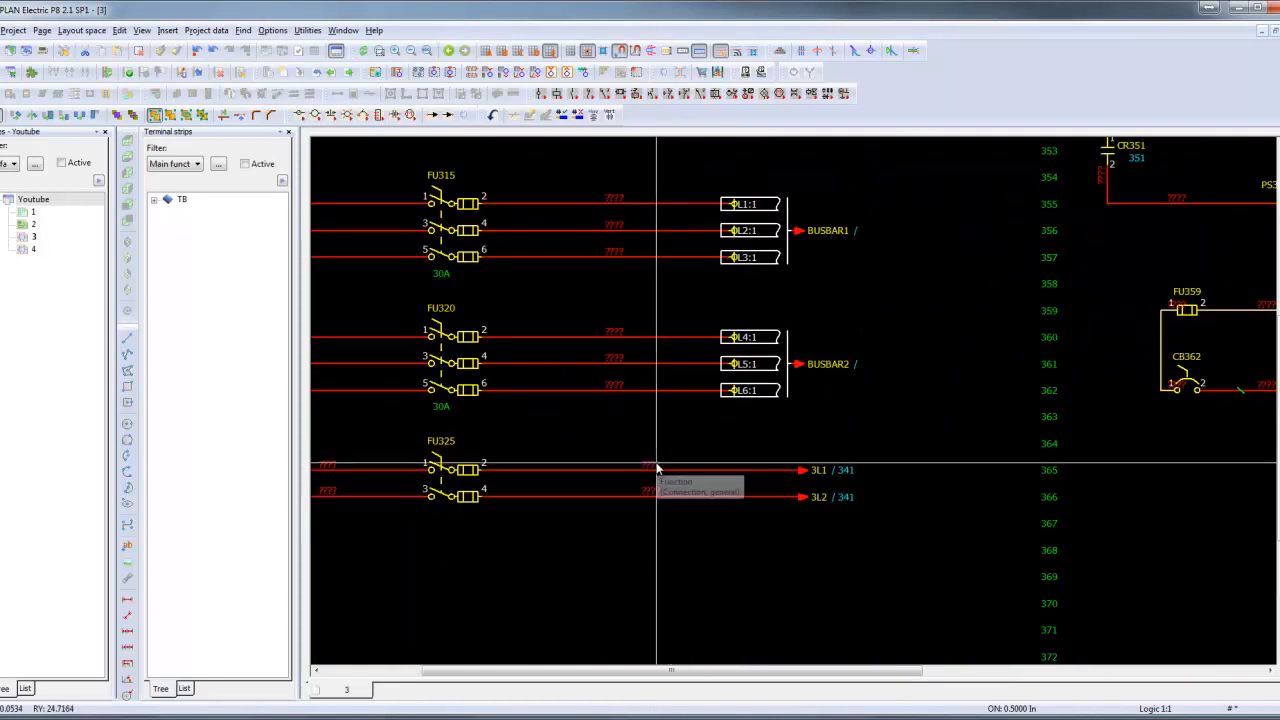
{"action": "double_click", "coordinate": [652, 466]}
{"action": "left_click_drag", "start_coordinate": [328, 590], "coordinate": [303, 600]}
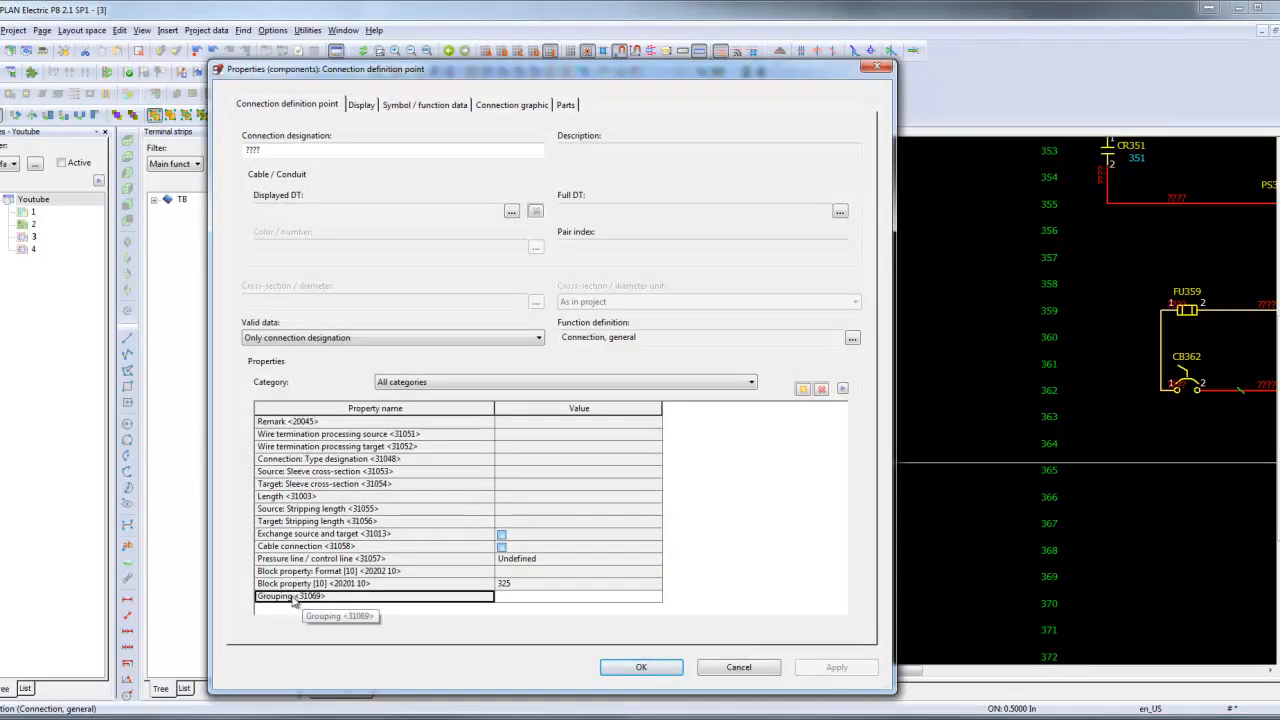
{"action": "left_click", "coordinate": [656, 603]}
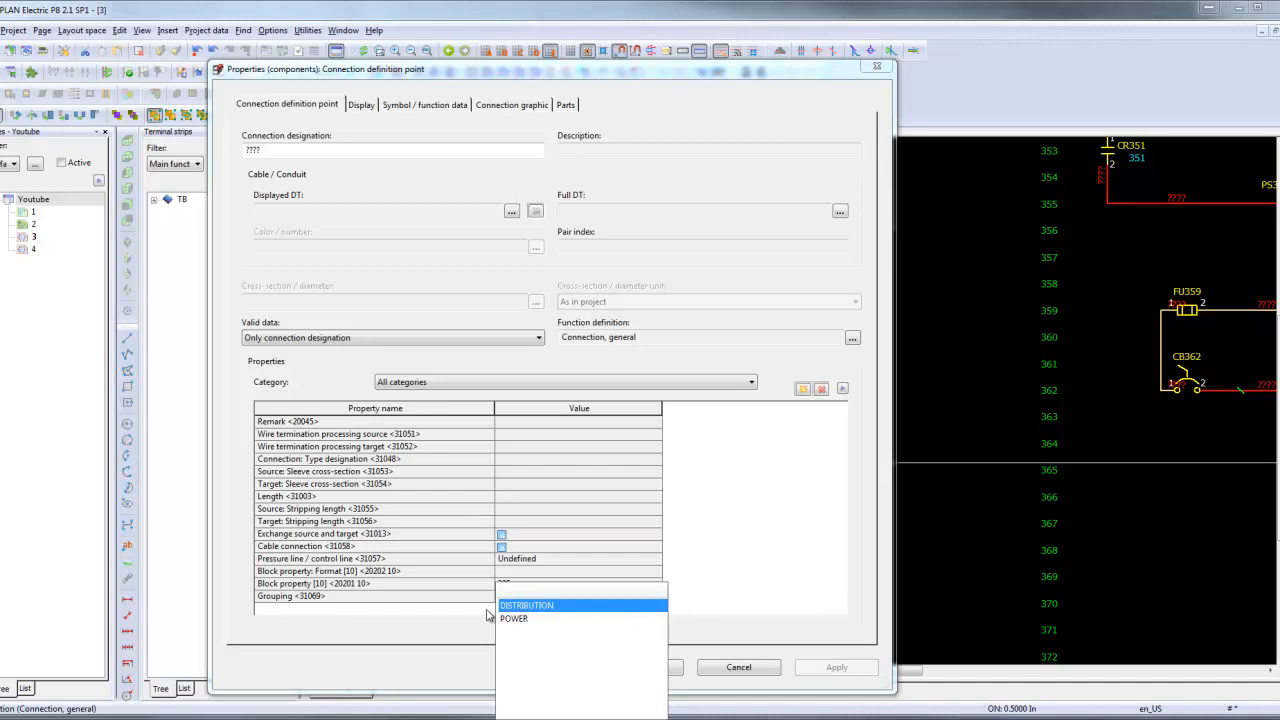
{"action": "left_click", "coordinate": [694, 661]}
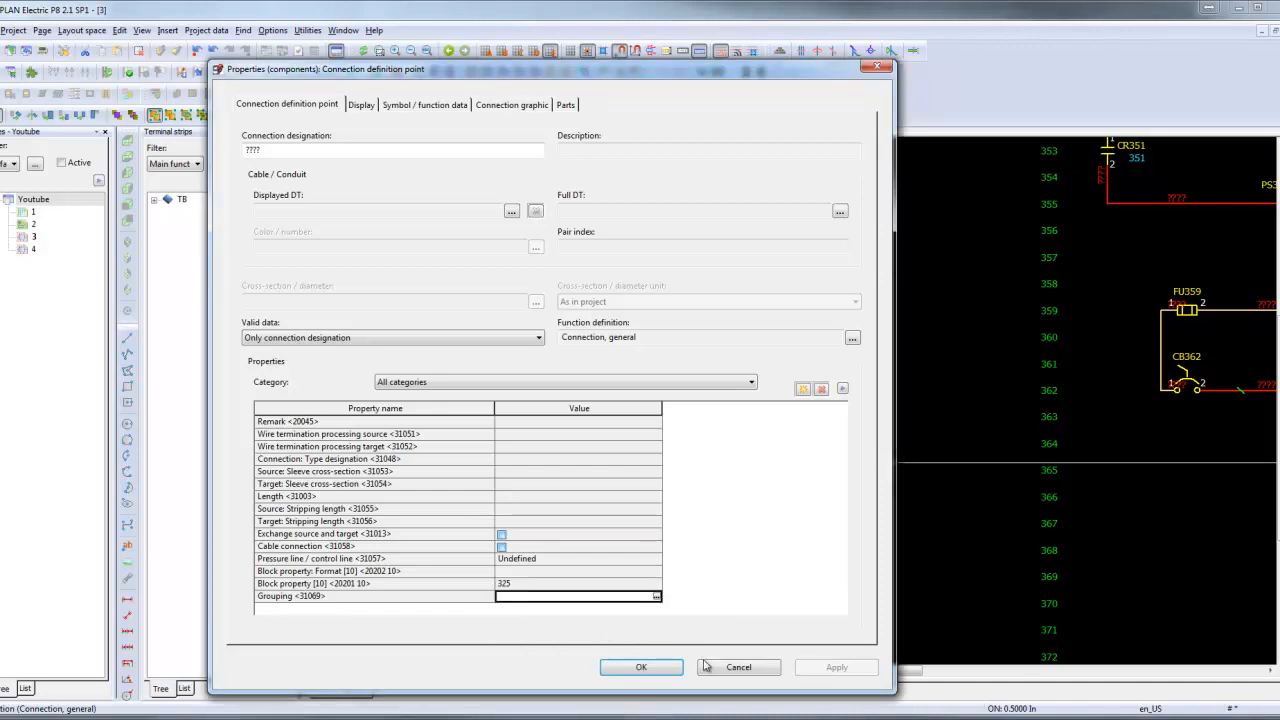
{"action": "left_click", "coordinate": [713, 662]}
Step: Assign the DISTRIBUTION grouping to the power distribution circuit in the left half of page 3 and check two of its connection definition points
{"action": "scroll", "coordinate": [874, 438], "scroll_direction": "down", "scroll_amount": 5}
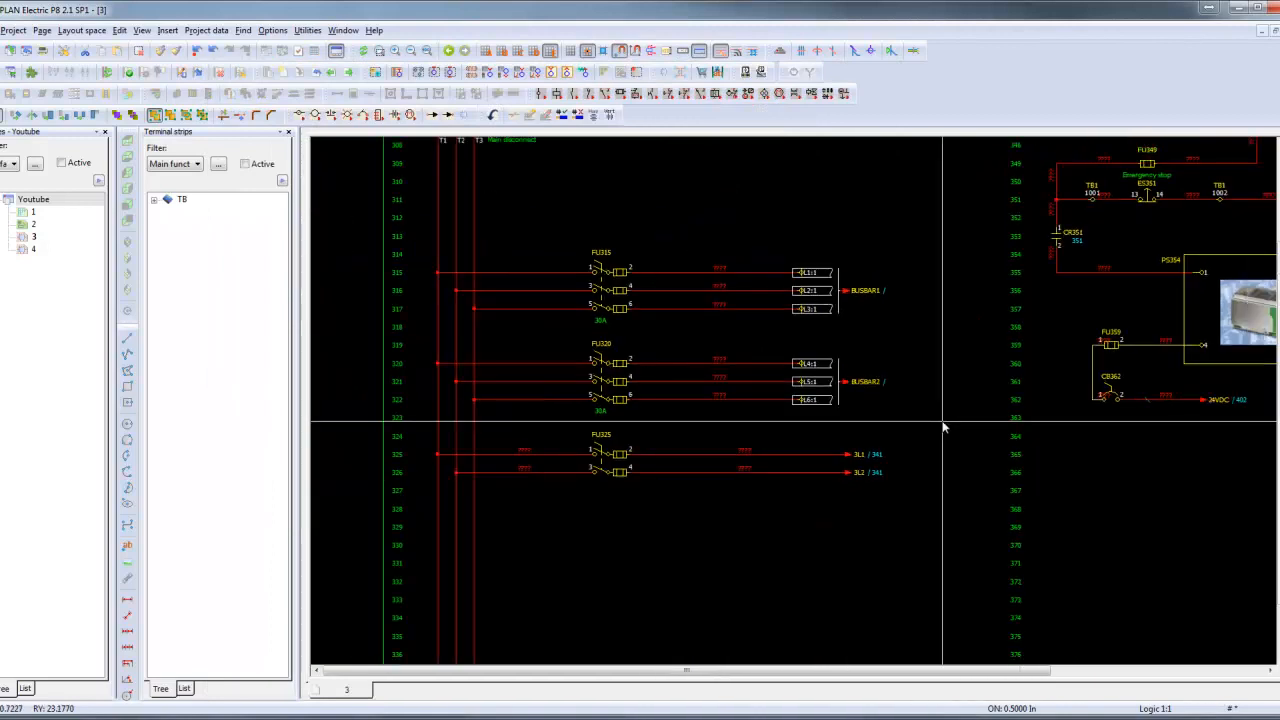
{"action": "left_click_drag", "start_coordinate": [537, 171], "coordinate": [874, 626]}
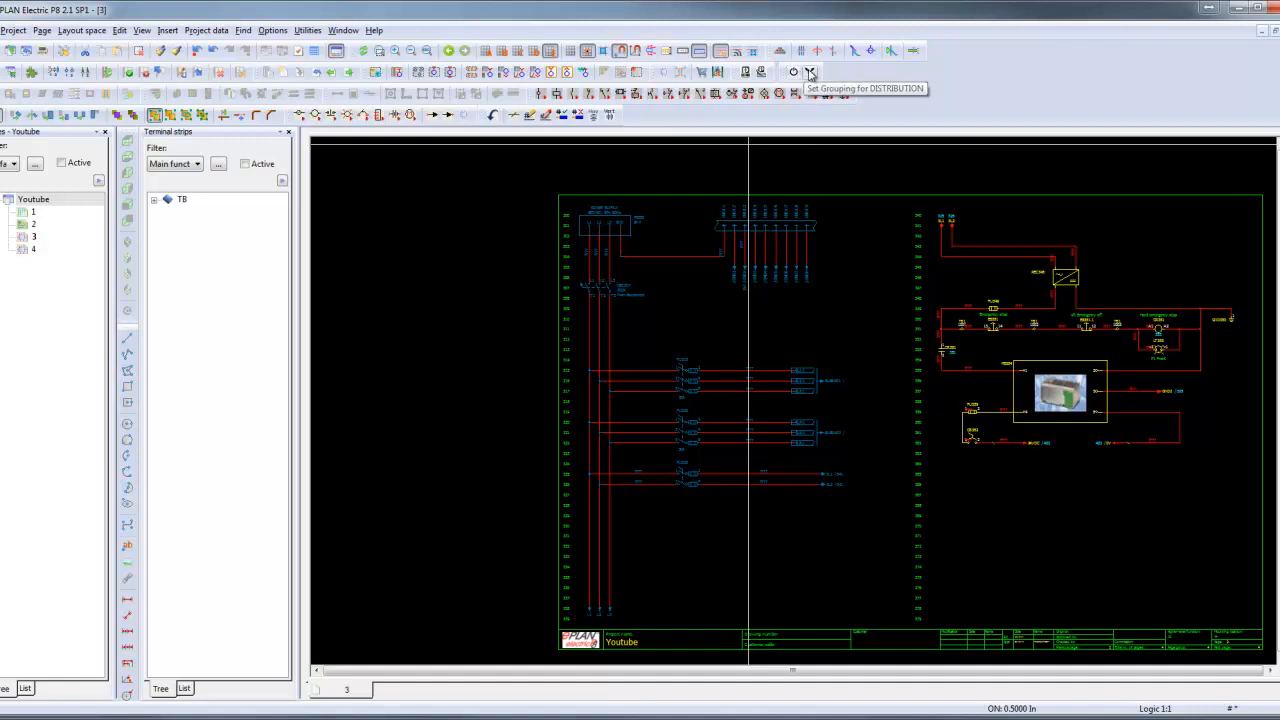
{"action": "scroll", "coordinate": [771, 380], "scroll_direction": "up", "scroll_amount": 4}
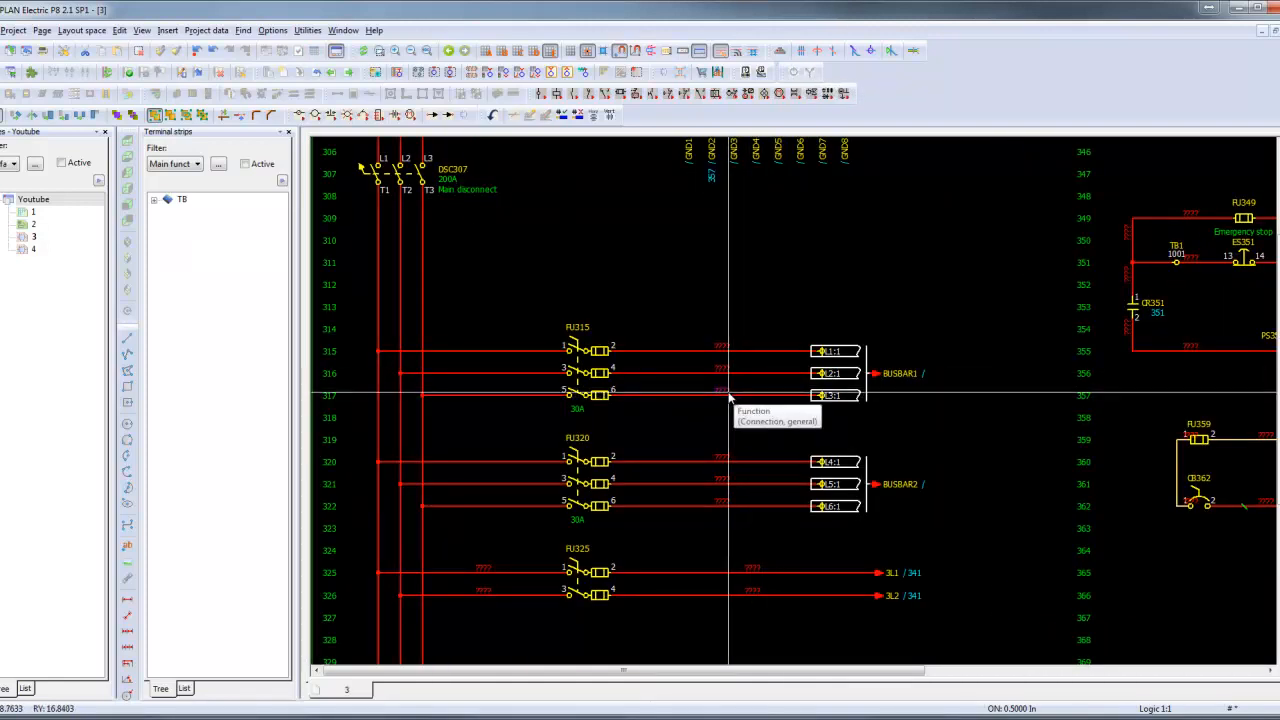
{"action": "double_click", "coordinate": [734, 396]}
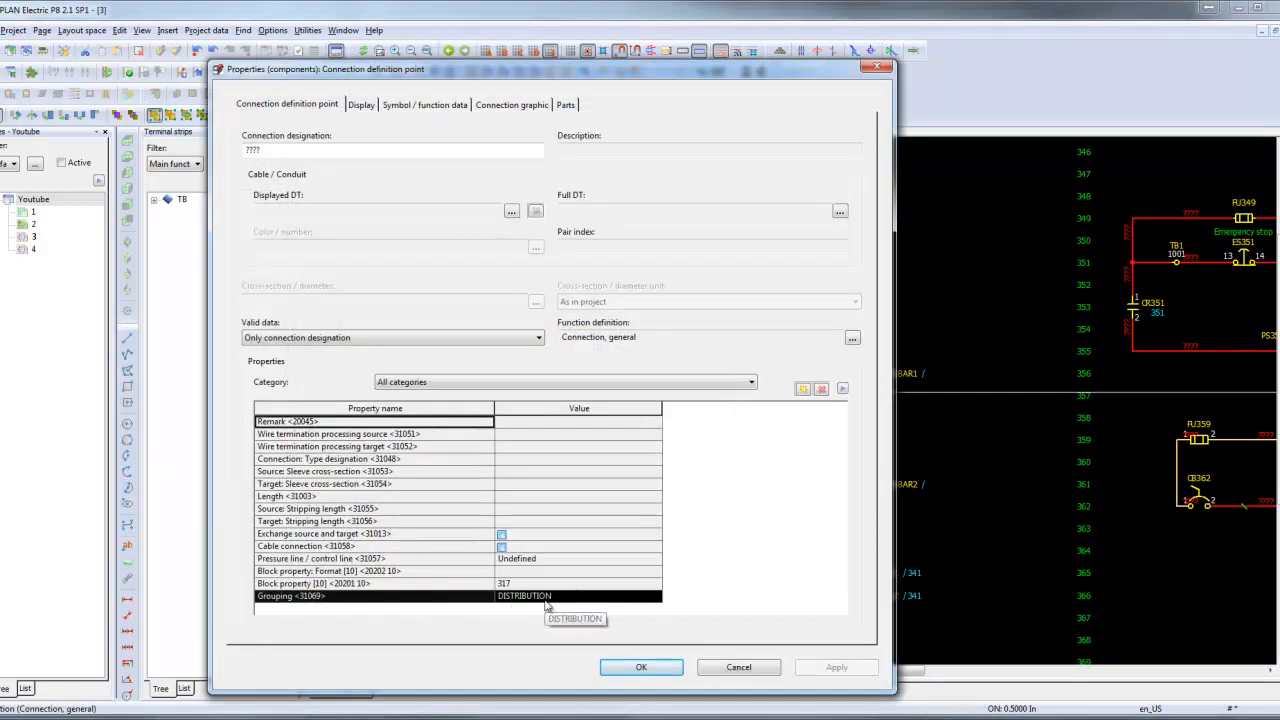
{"action": "key", "text": "Escape"}
{"action": "double_click", "coordinate": [750, 575]}
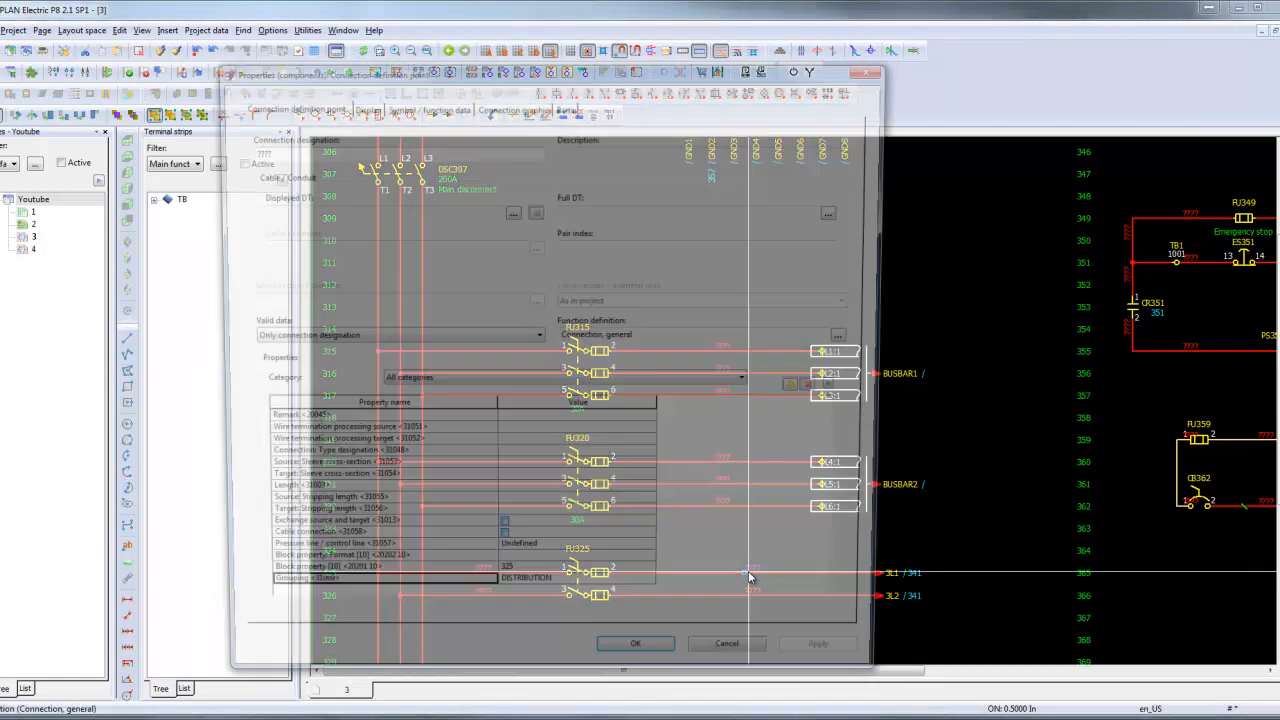
{"action": "key", "text": "Escape"}
Step: Assign the POWER grouping to the control circuit in the right half of page 3 and check the connection definition point beside FU349
{"action": "scroll", "coordinate": [508, 396], "scroll_direction": "down", "scroll_amount": 2}
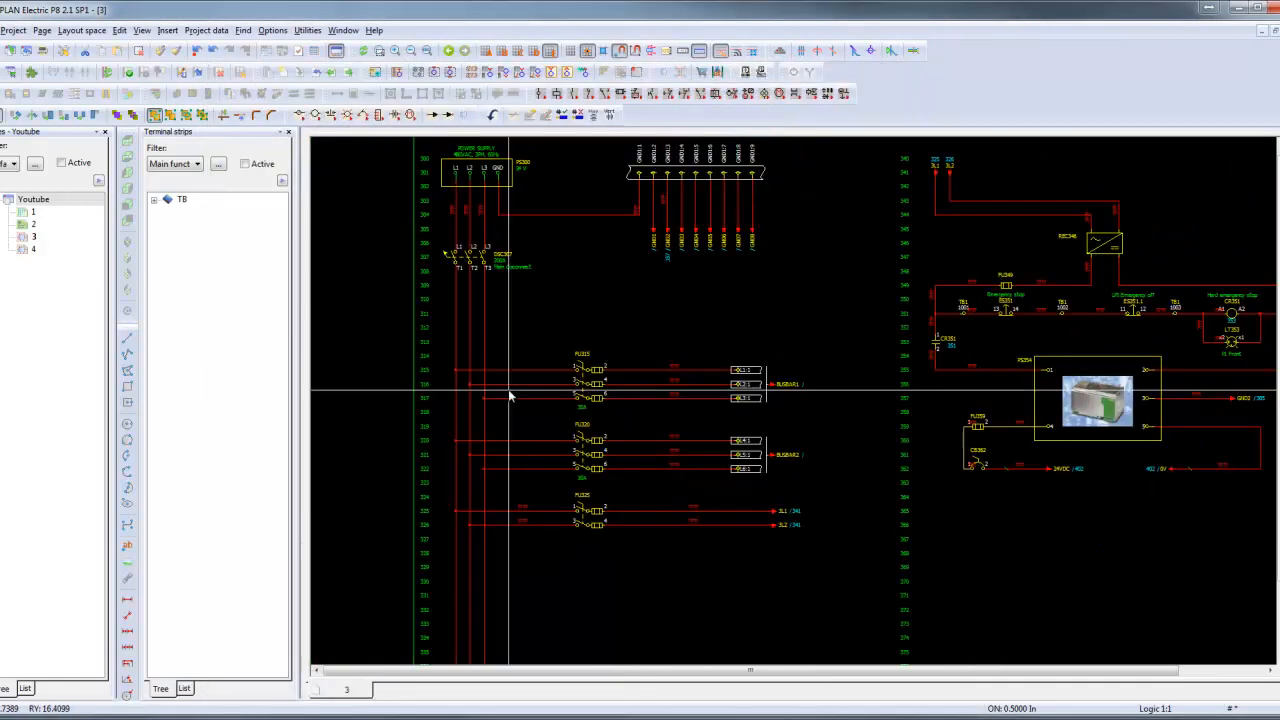
{"action": "scroll", "coordinate": [508, 390], "scroll_direction": "down", "scroll_amount": 1}
{"action": "left_click_drag", "start_coordinate": [789, 193], "coordinate": [1112, 505]}
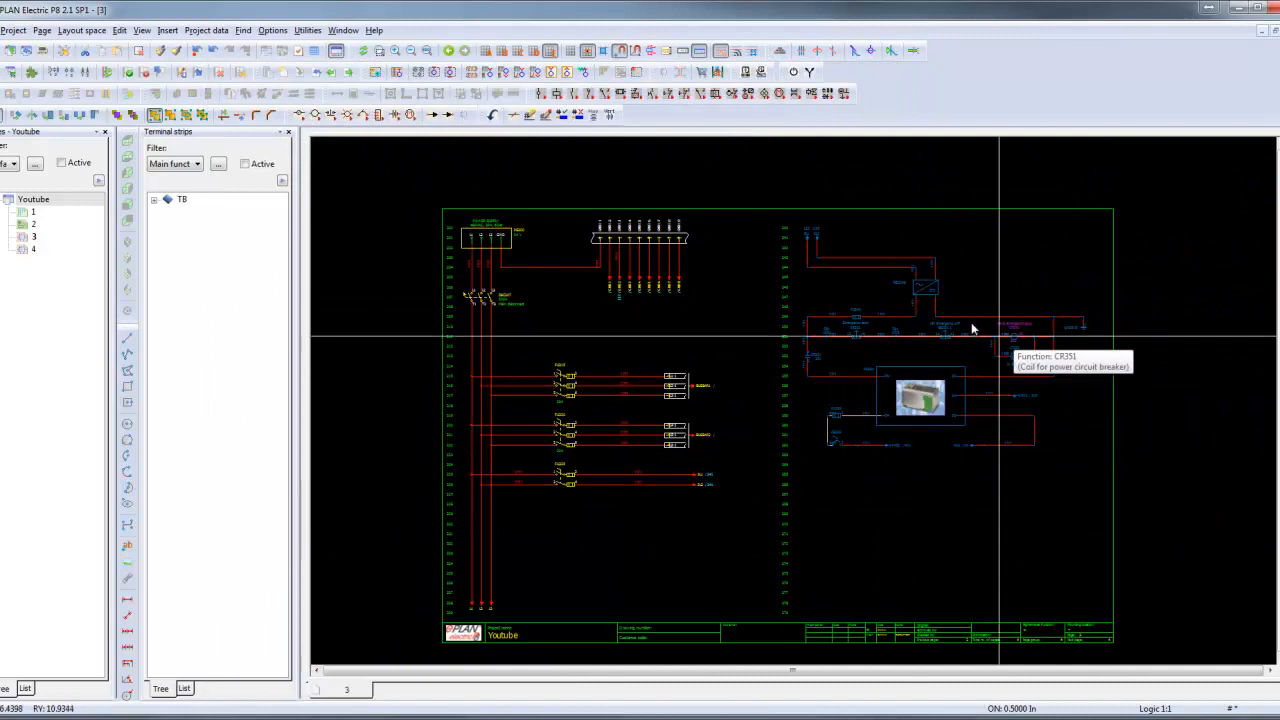
{"action": "left_click", "coordinate": [793, 73]}
{"action": "scroll", "coordinate": [880, 305], "scroll_direction": "up", "scroll_amount": 4}
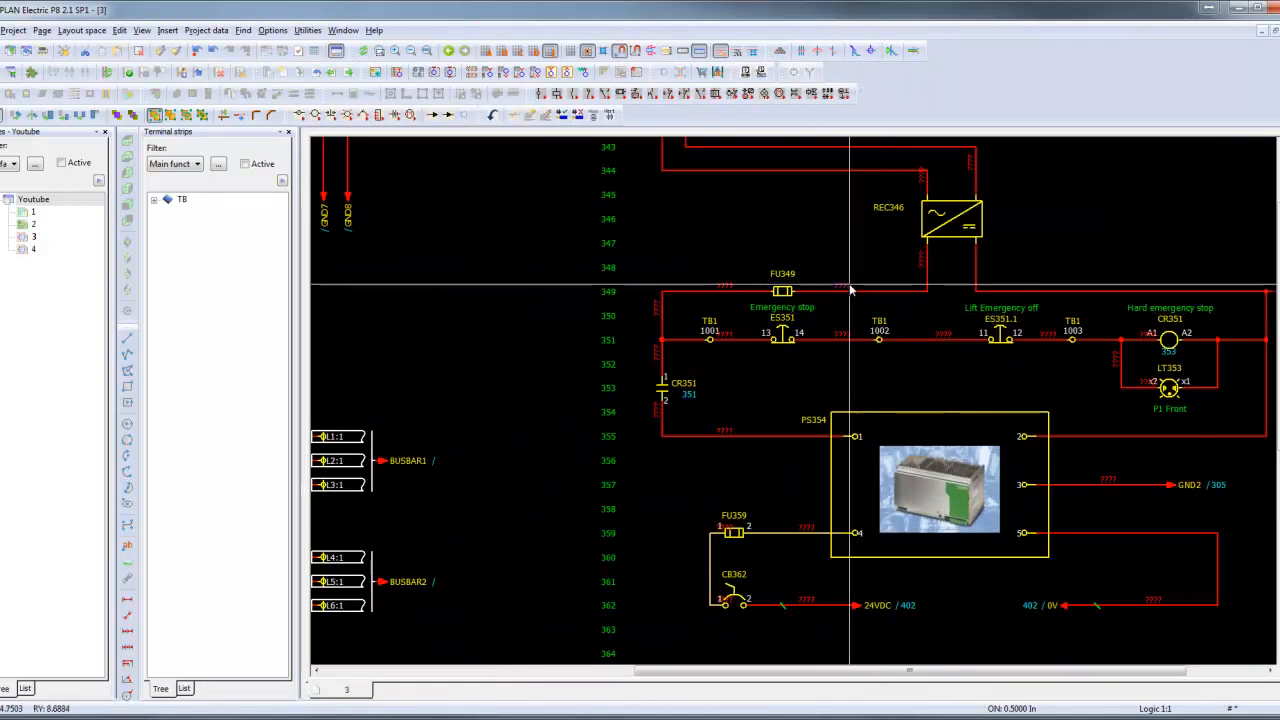
{"action": "double_click", "coordinate": [853, 290]}
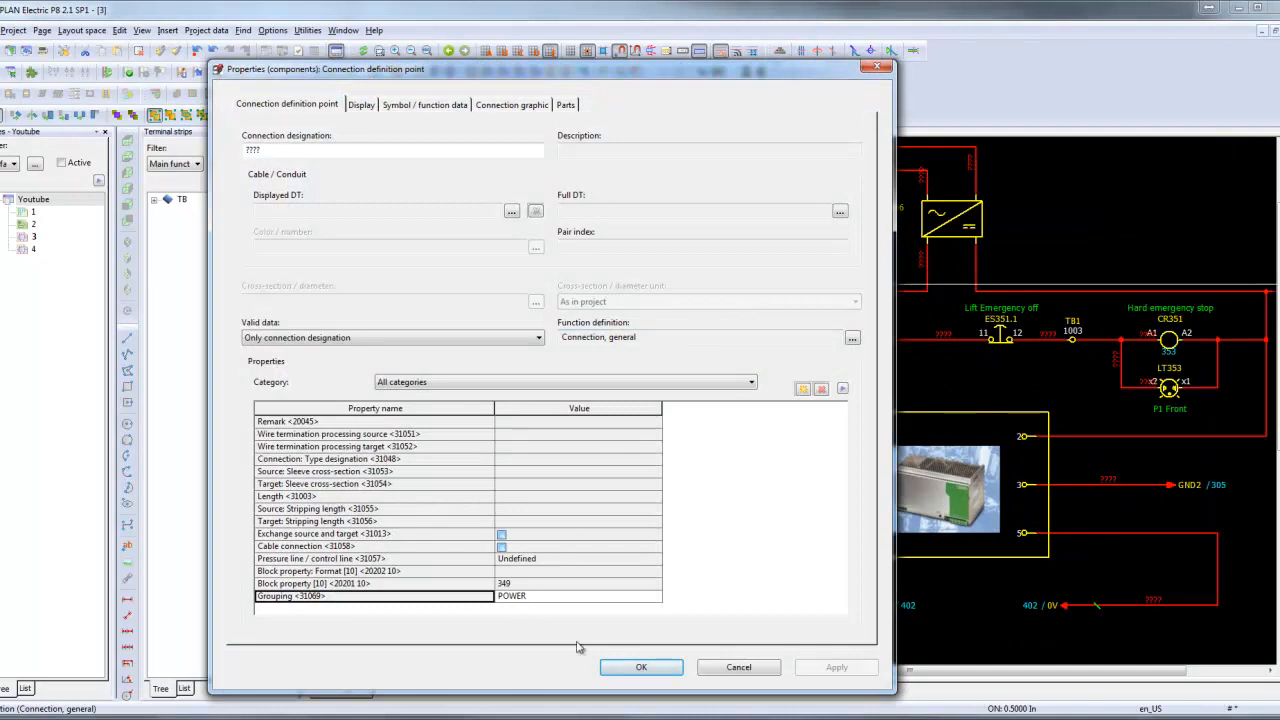
{"action": "left_click", "coordinate": [680, 667]}
Step: Designate the connections of the entire project with the WireNum settings, starting POWER at 1000 and DISTRIBUTION at 1, both with increment 1
{"action": "scroll", "coordinate": [700, 238], "scroll_direction": "down", "scroll_amount": 5}
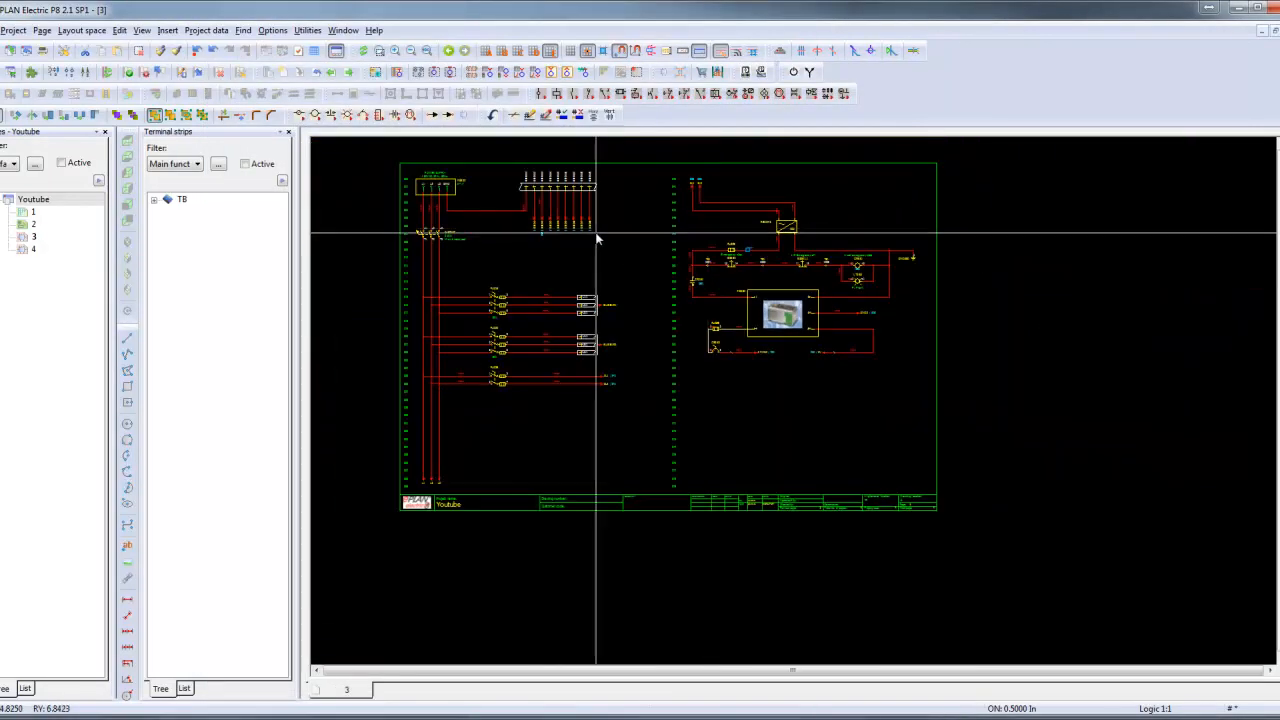
{"action": "left_click", "coordinate": [530, 114]}
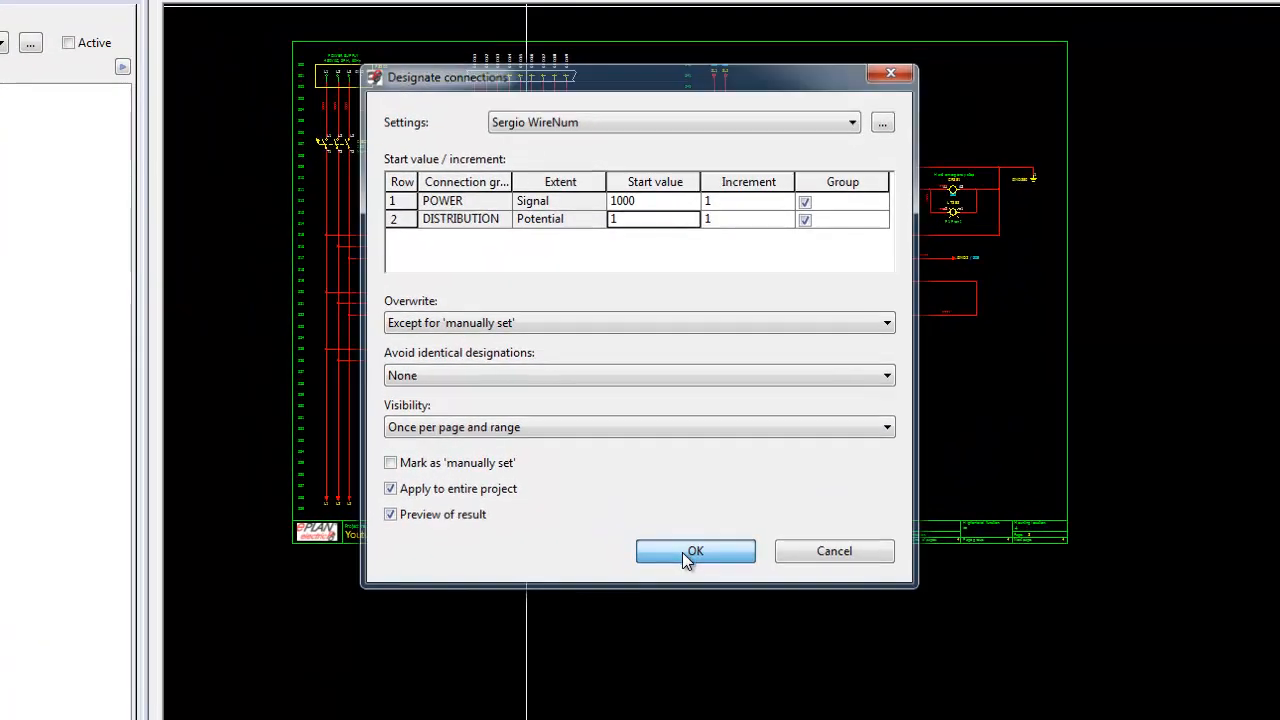
{"action": "left_click", "coordinate": [679, 517]}
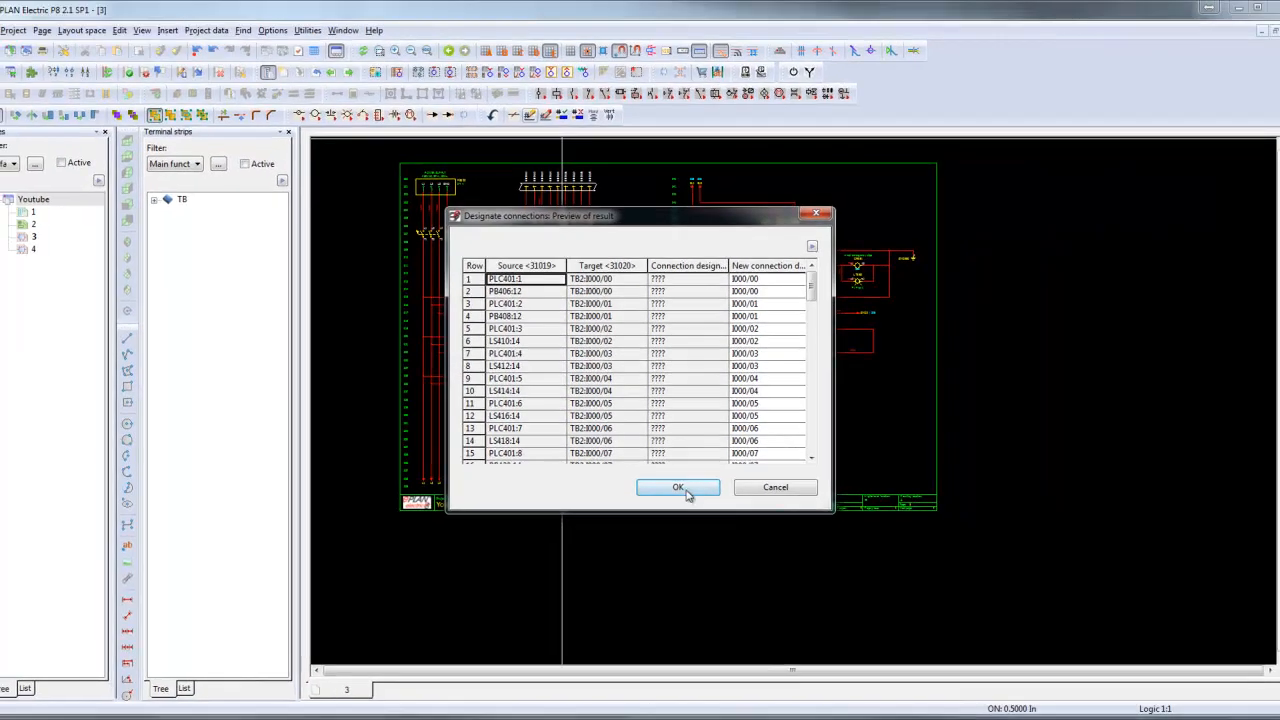
{"action": "left_click", "coordinate": [694, 509]}
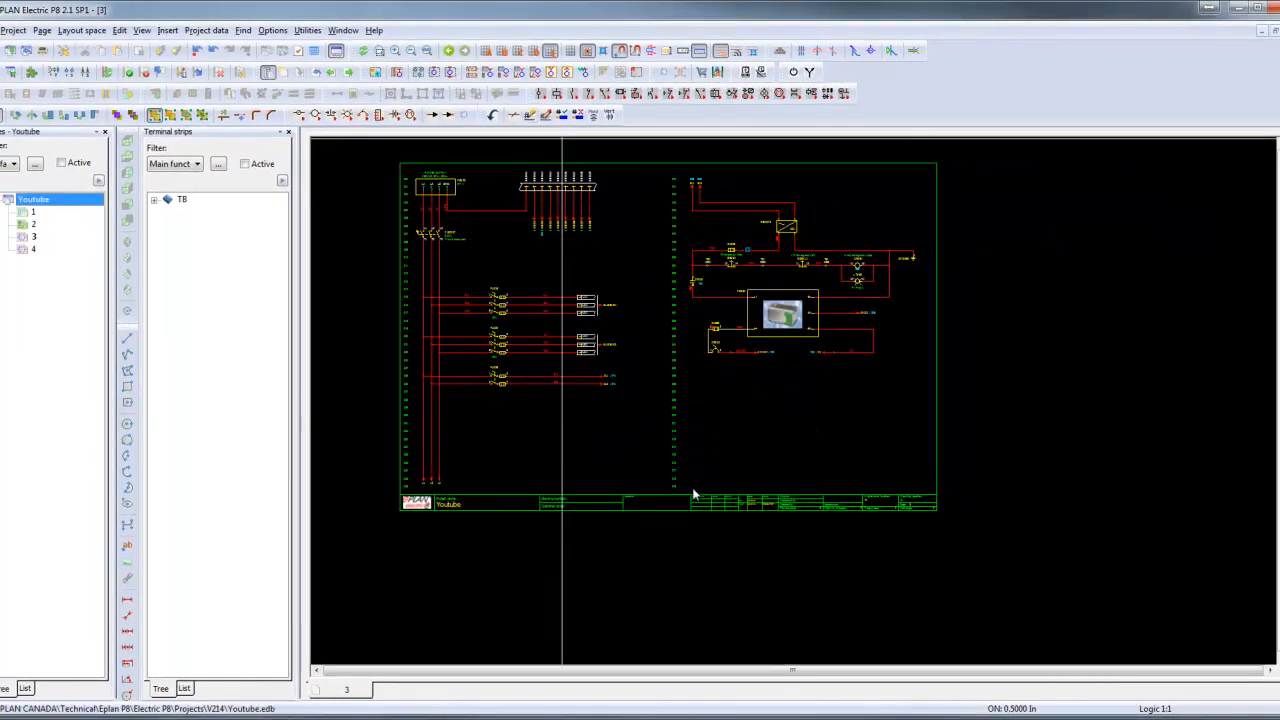
Step: Examine the wire numbers assigned to the power distribution and control circuits on page 3
{"action": "scroll", "coordinate": [669, 371], "scroll_direction": "down", "scroll_amount": 1}
{"action": "scroll", "coordinate": [537, 349], "scroll_direction": "up", "scroll_amount": 5}
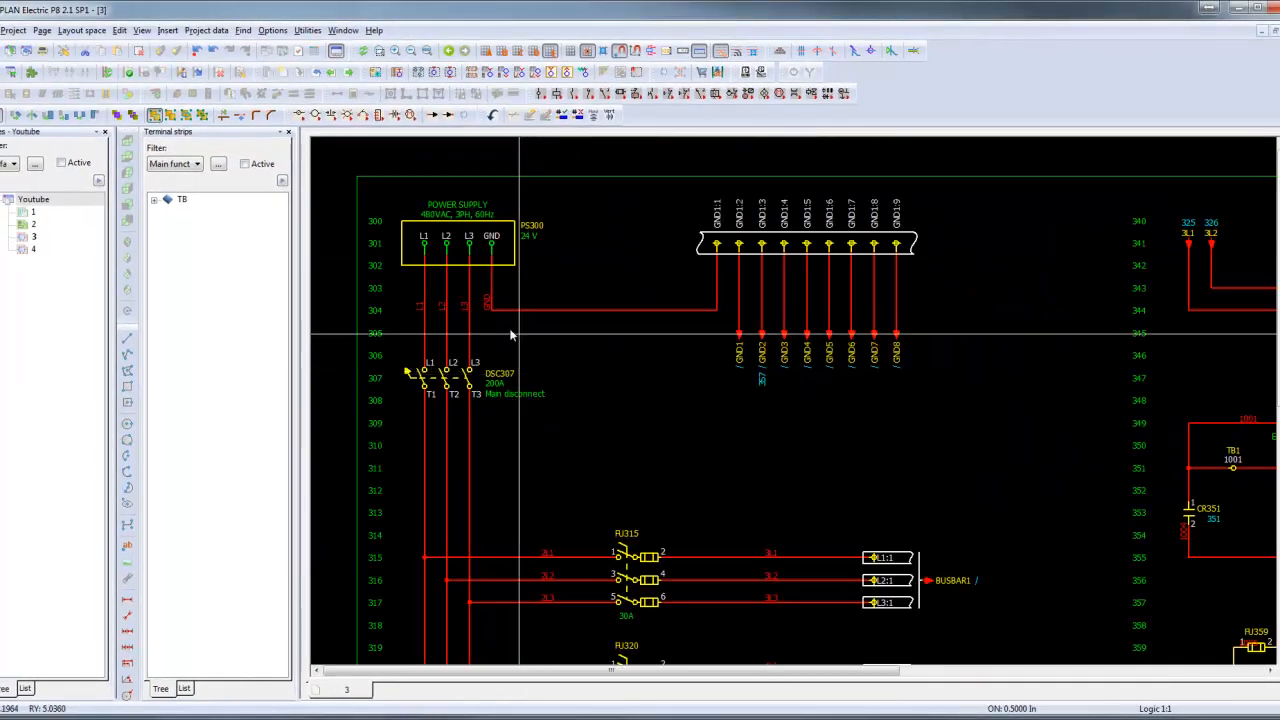
{"action": "middle_click_drag", "start_coordinate": [608, 495], "coordinate": [590, 317]}
{"action": "middle_click_drag", "start_coordinate": [965, 556], "coordinate": [600, 567]}
{"action": "scroll", "coordinate": [629, 343], "scroll_direction": "down", "scroll_amount": 2}
{"action": "scroll", "coordinate": [886, 371], "scroll_direction": "up", "scroll_amount": 2}
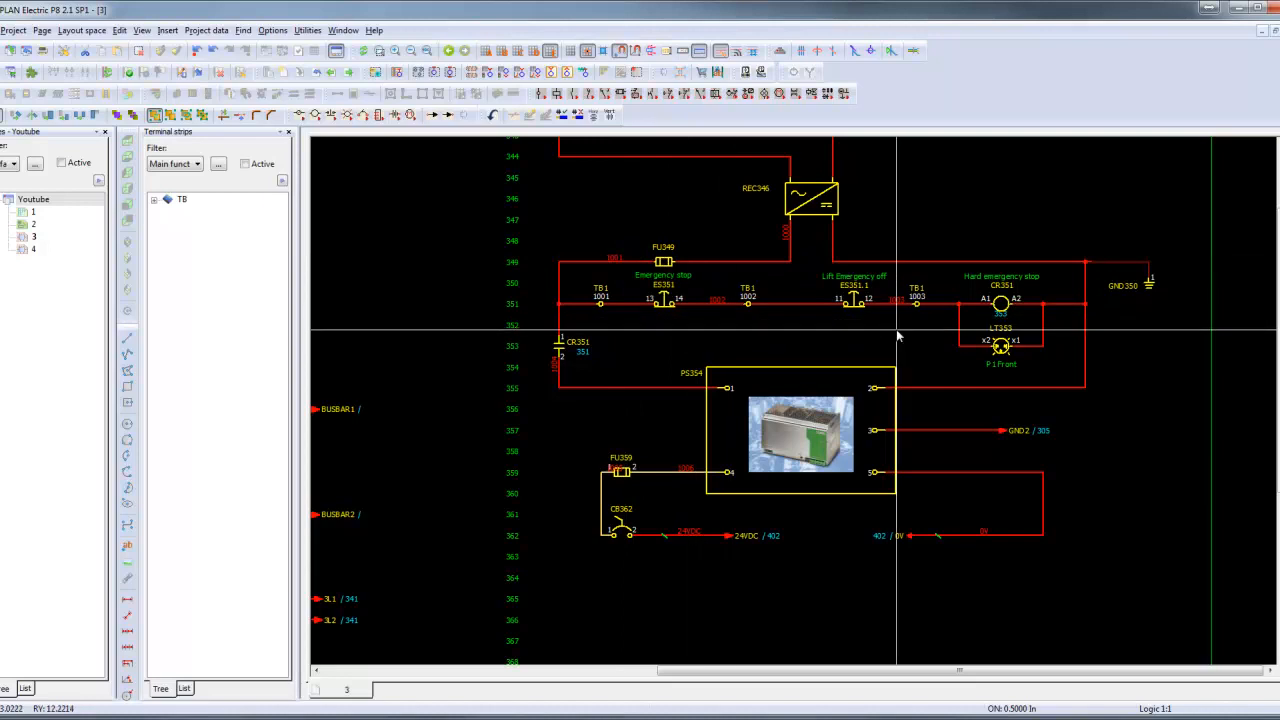
Step: Check the properties of the potential definition point on the 24VDC wire beside CB362, leaving them unchanged
{"action": "middle_click_drag", "start_coordinate": [527, 439], "coordinate": [464, 261]}
{"action": "scroll", "coordinate": [637, 373], "scroll_direction": "up", "scroll_amount": 1}
{"action": "scroll", "coordinate": [637, 378], "scroll_direction": "up", "scroll_amount": 2}
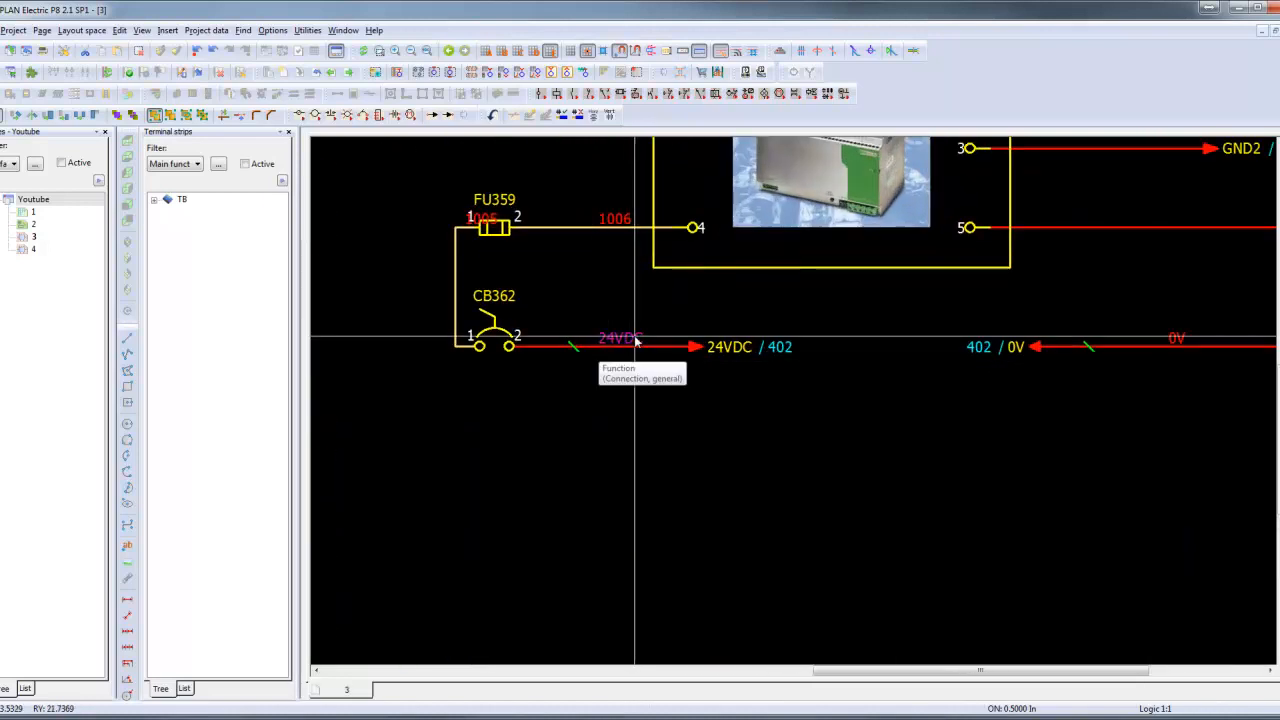
{"action": "double_click", "coordinate": [582, 350]}
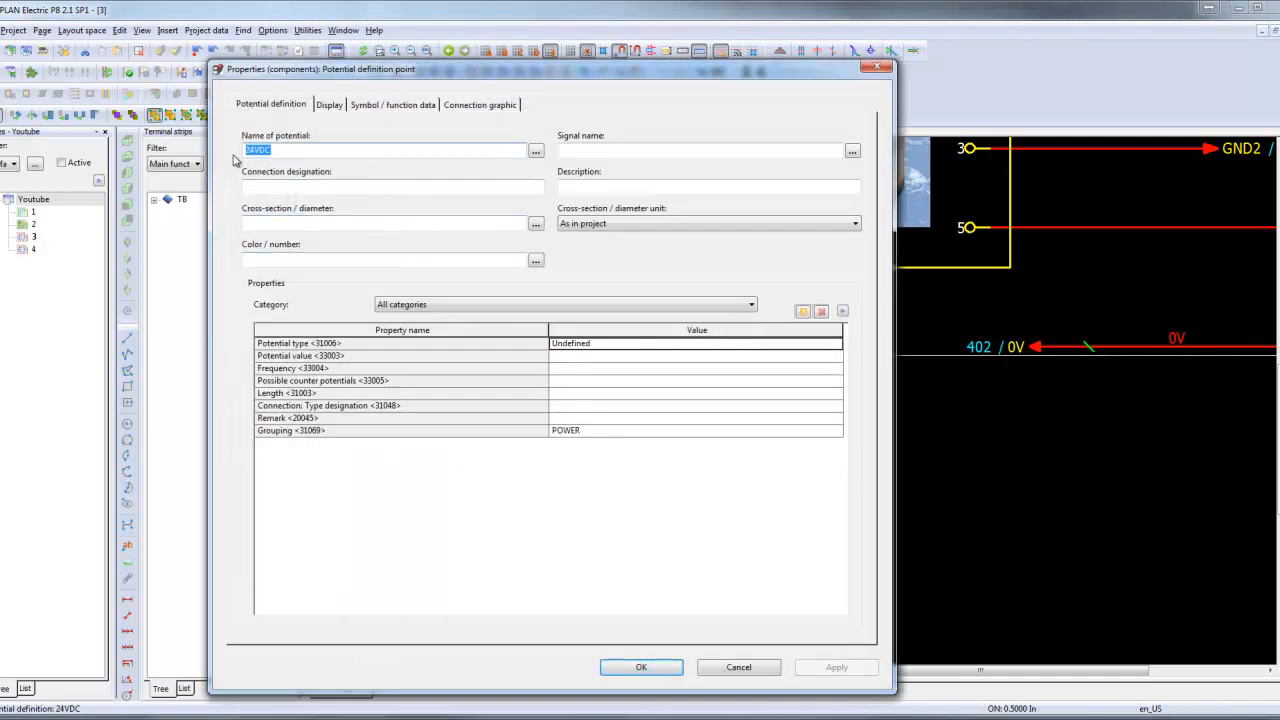
{"action": "key", "text": "Escape"}
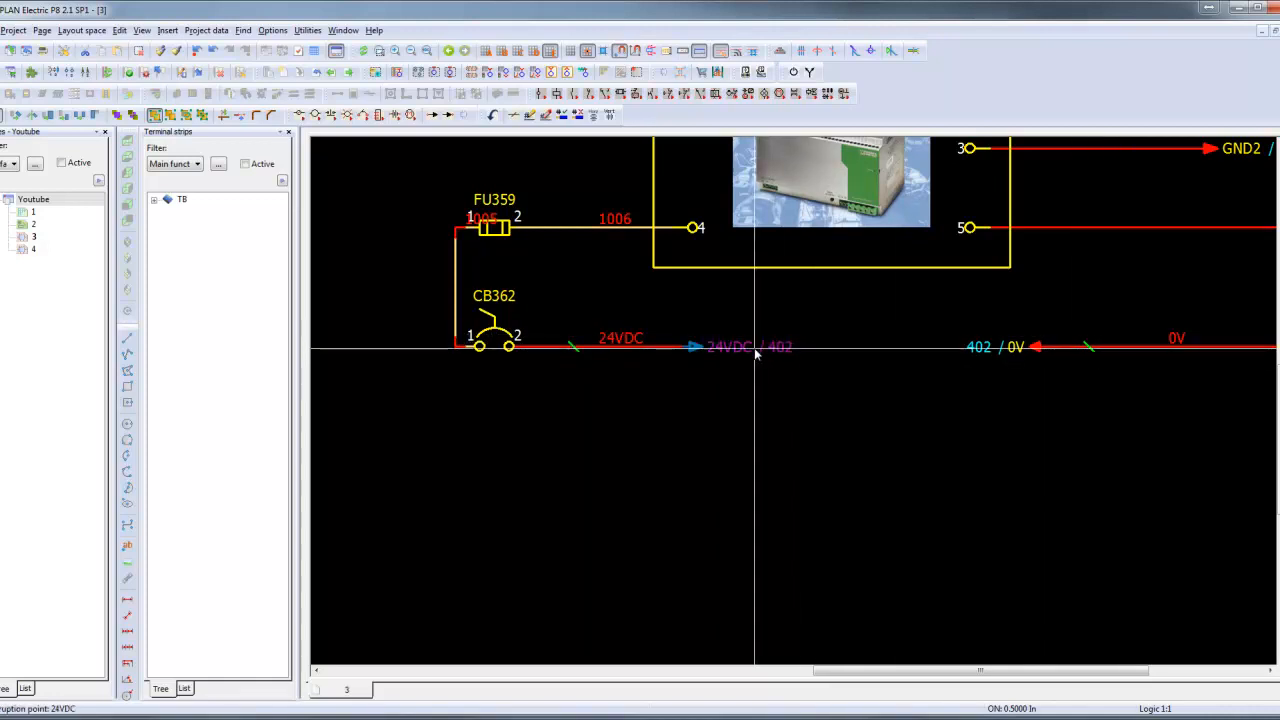
Step: Follow the 24VDC interruption point to page 4 and examine the supply connections and input wire numbers of PLC401
{"action": "key", "text": "f"}
{"action": "scroll", "coordinate": [697, 393], "scroll_direction": "down", "scroll_amount": 6}
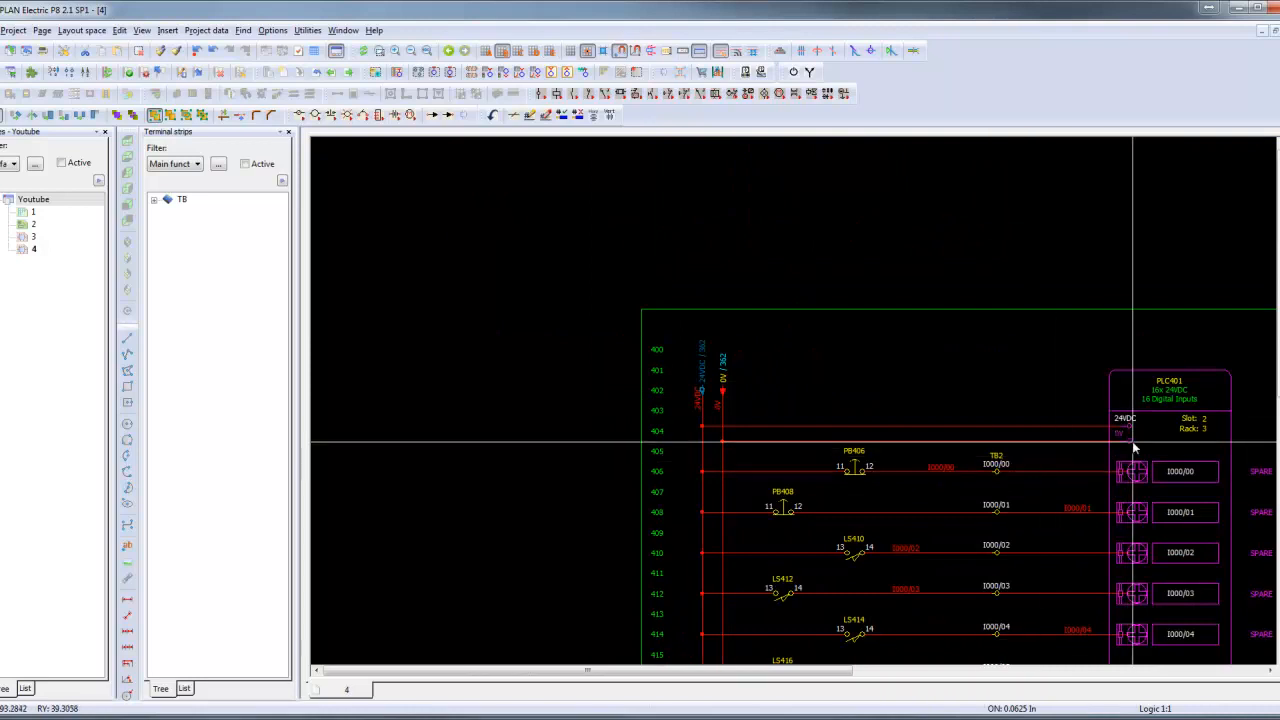
{"action": "scroll", "coordinate": [1128, 456], "scroll_direction": "up", "scroll_amount": 5}
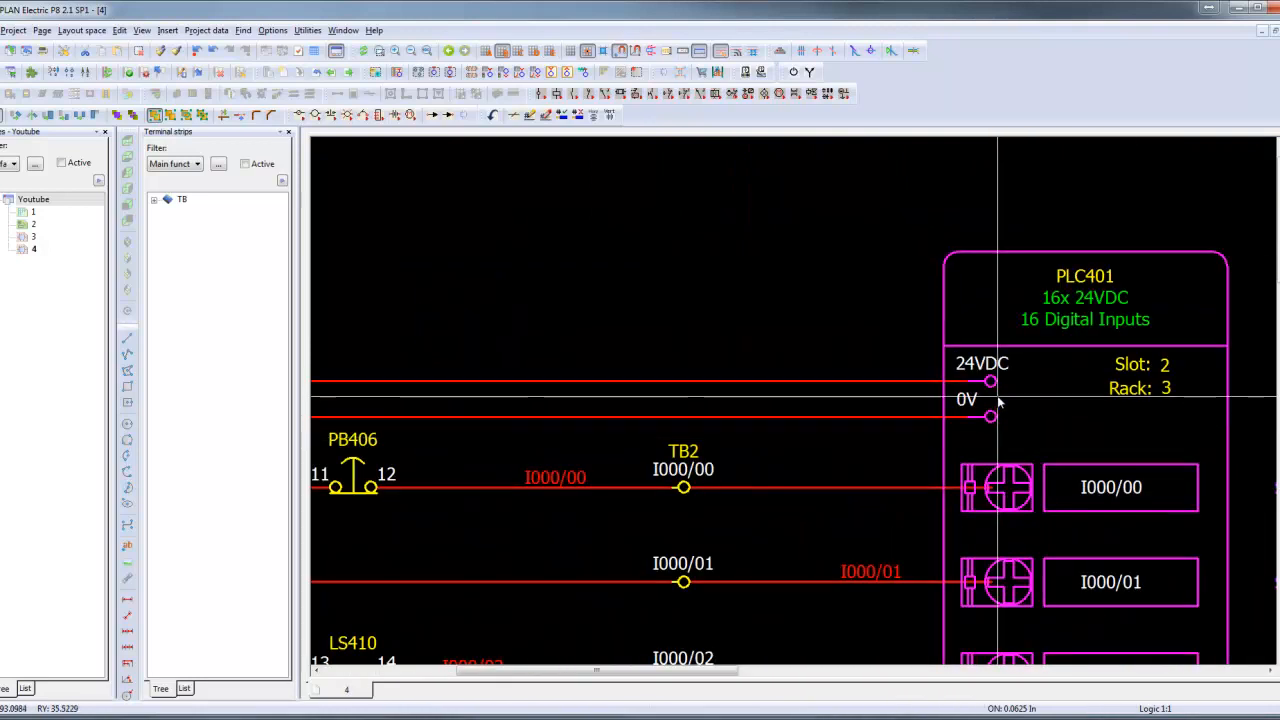
{"action": "scroll", "coordinate": [1050, 405], "scroll_direction": "down", "scroll_amount": 3}
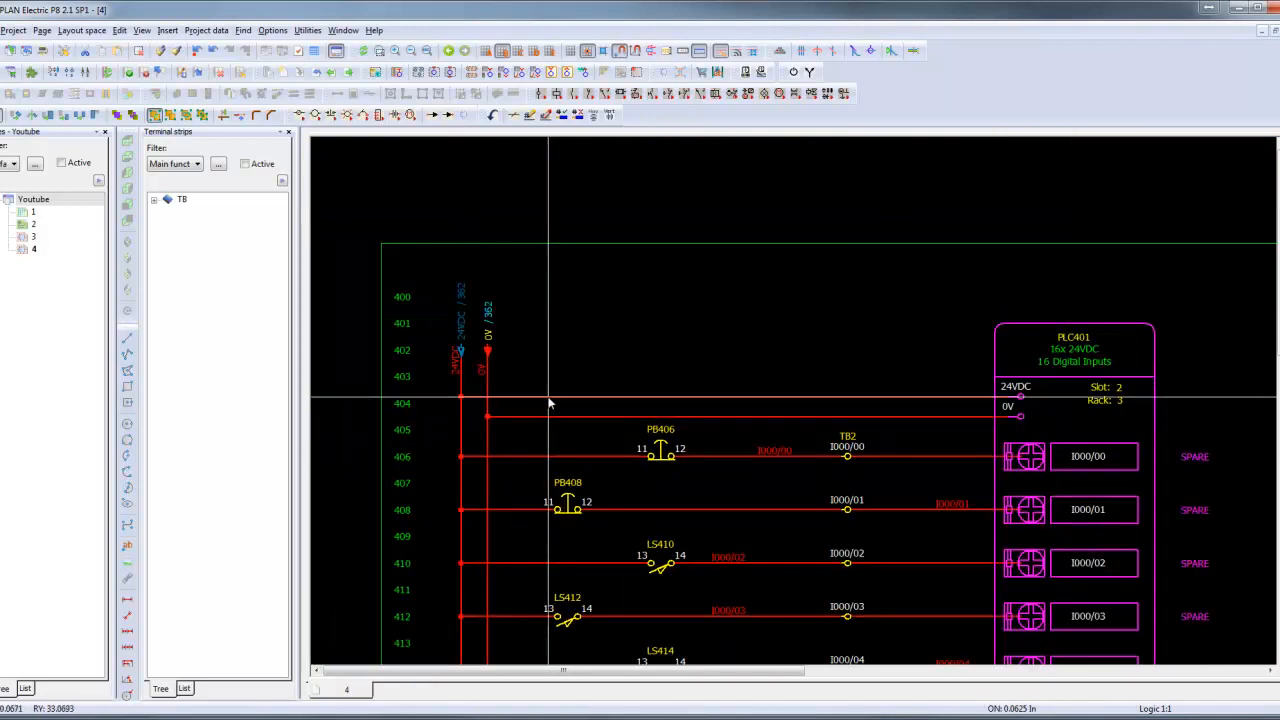
{"action": "scroll", "coordinate": [555, 350], "scroll_direction": "down", "scroll_amount": 1}
{"action": "scroll", "coordinate": [740, 450], "scroll_direction": "down", "scroll_amount": 3}
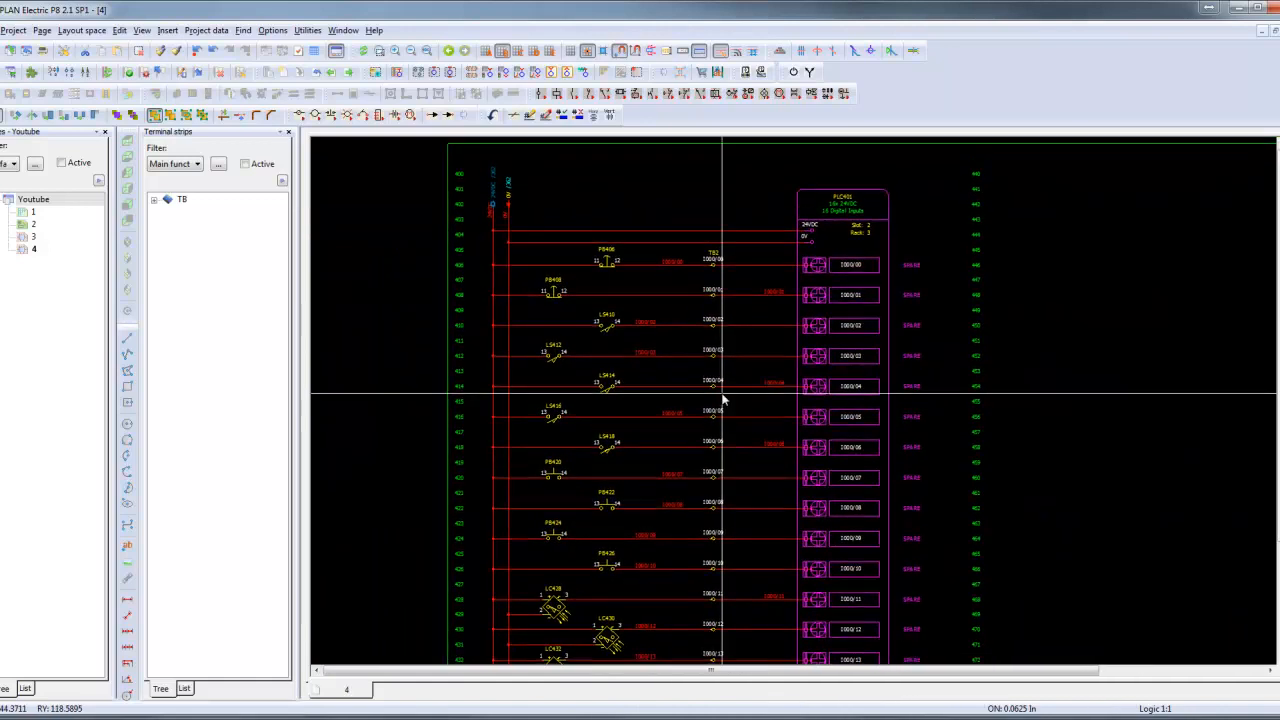
{"action": "scroll", "coordinate": [733, 405], "scroll_direction": "up", "scroll_amount": 2}
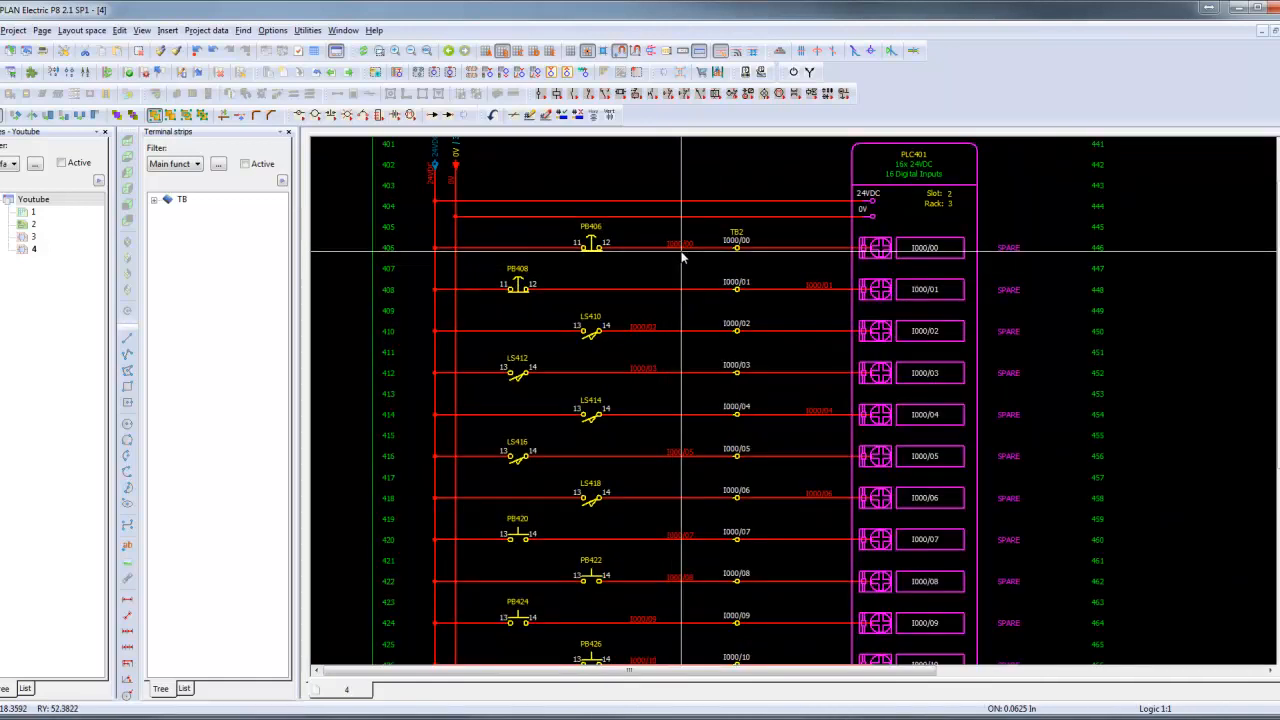
Step: Align the connection definition points between the input devices and TB2 in one vertical line and make their wire numbers visible
{"action": "scroll", "coordinate": [674, 340], "scroll_direction": "down", "scroll_amount": 1}
{"action": "middle_click_drag", "start_coordinate": [676, 344], "coordinate": [640, 218]}
{"action": "scroll", "coordinate": [640, 232], "scroll_direction": "down", "scroll_amount": 1}
{"action": "scroll", "coordinate": [634, 240], "scroll_direction": "down", "scroll_amount": 1}
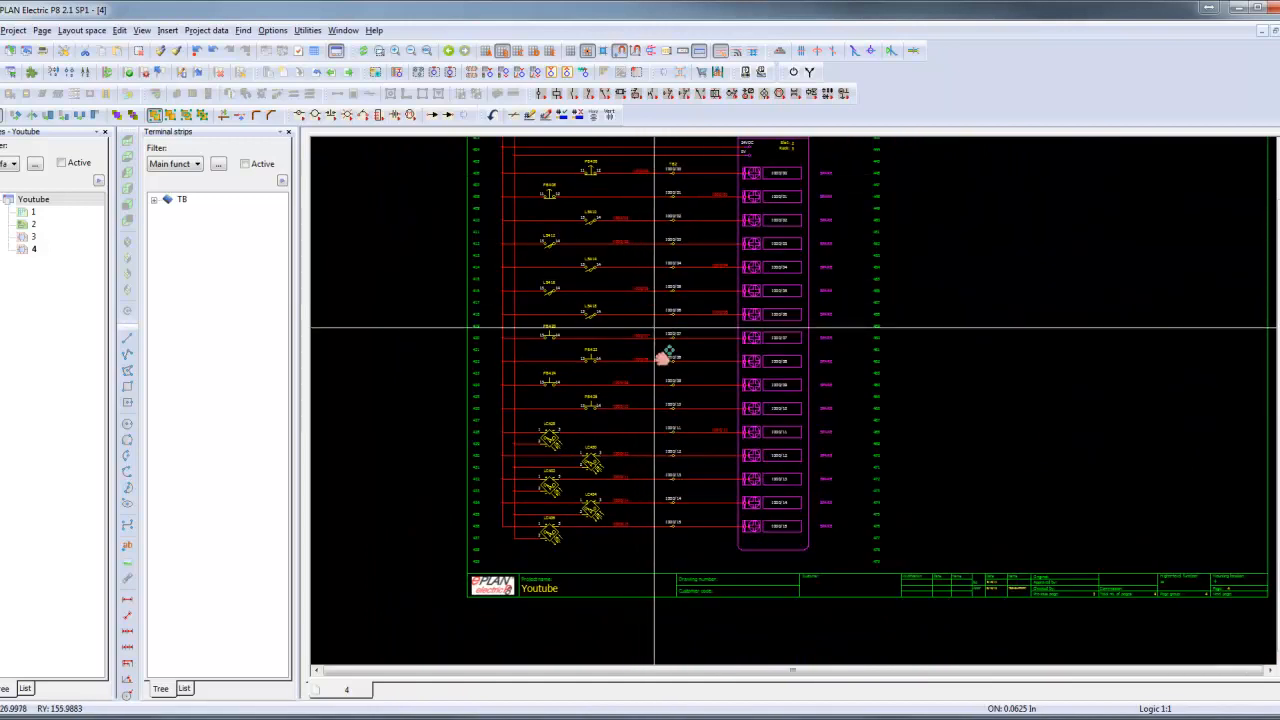
{"action": "middle_click_drag", "start_coordinate": [662, 340], "coordinate": [662, 357]}
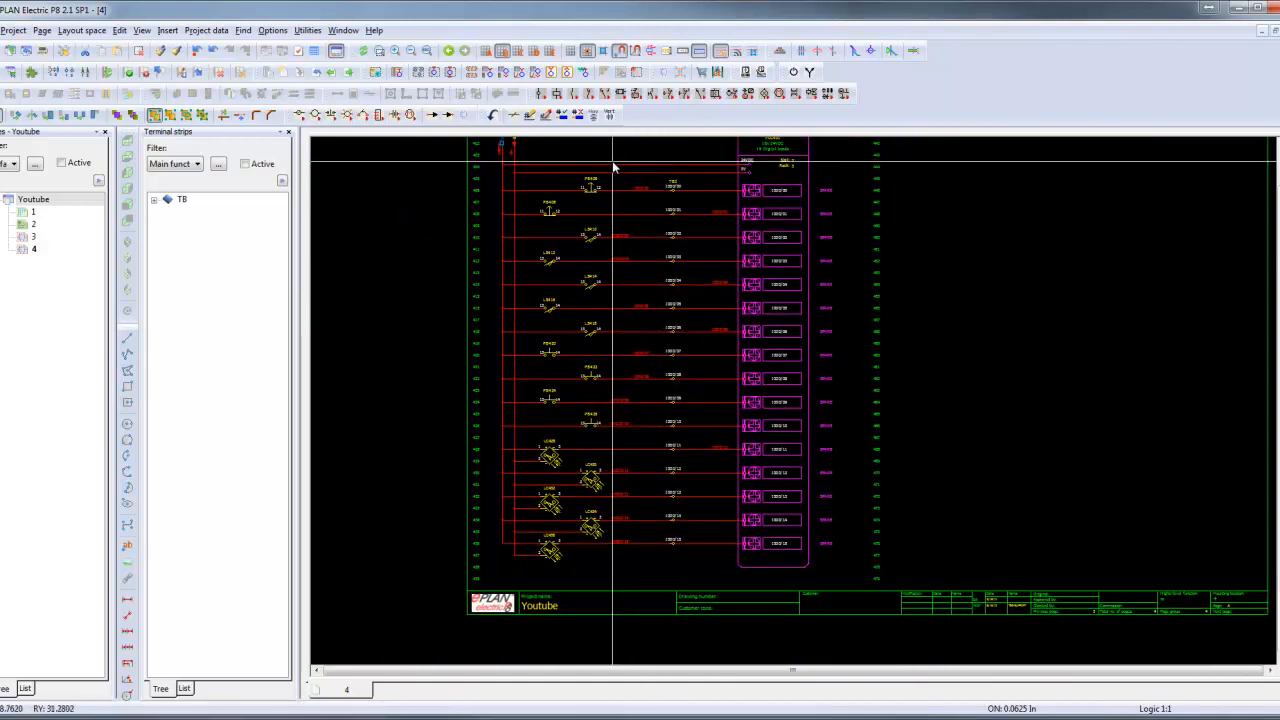
{"action": "left_click_drag", "start_coordinate": [612, 158], "coordinate": [663, 576]}
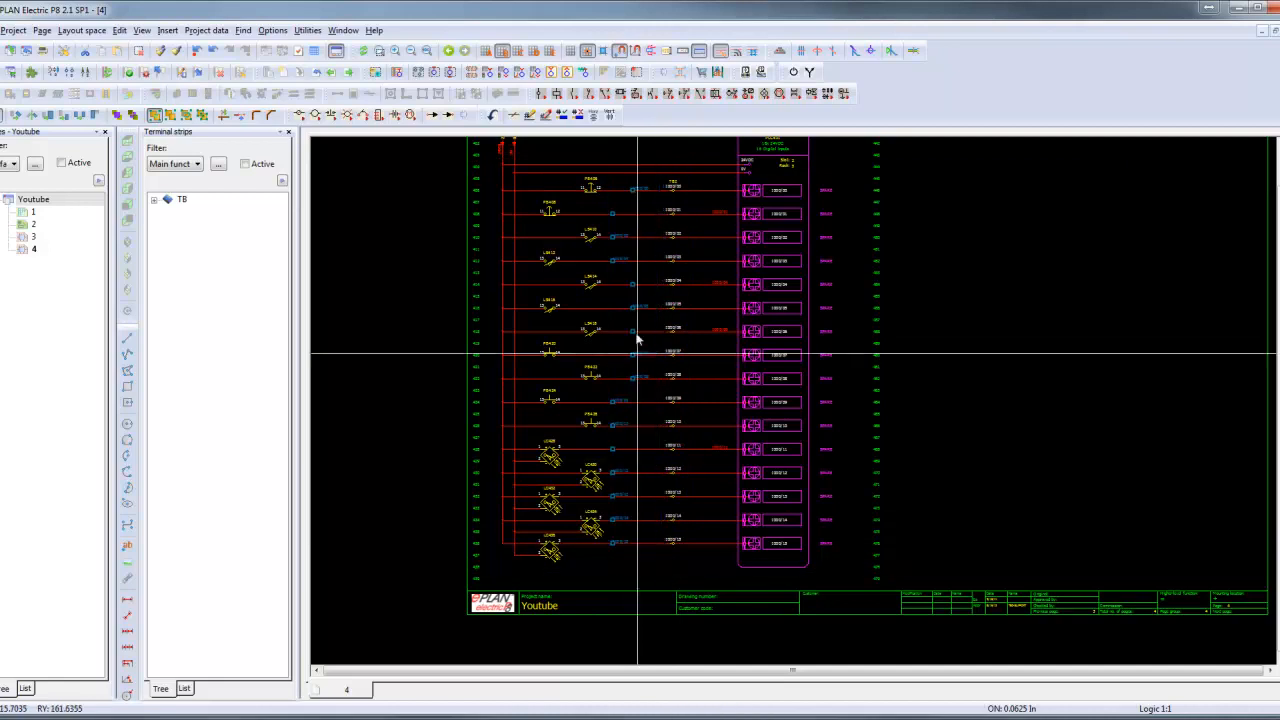
{"action": "left_click", "coordinate": [612, 118]}
{"action": "left_click", "coordinate": [643, 189]}
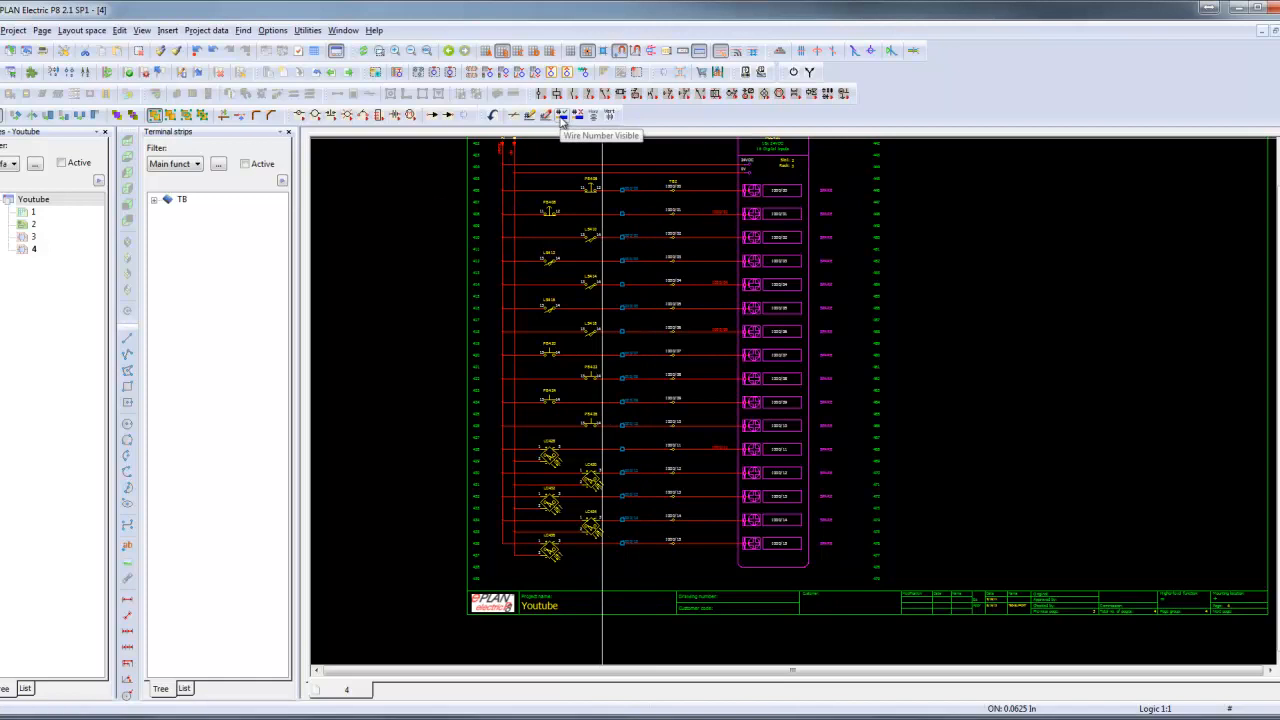
{"action": "left_click", "coordinate": [563, 116]}
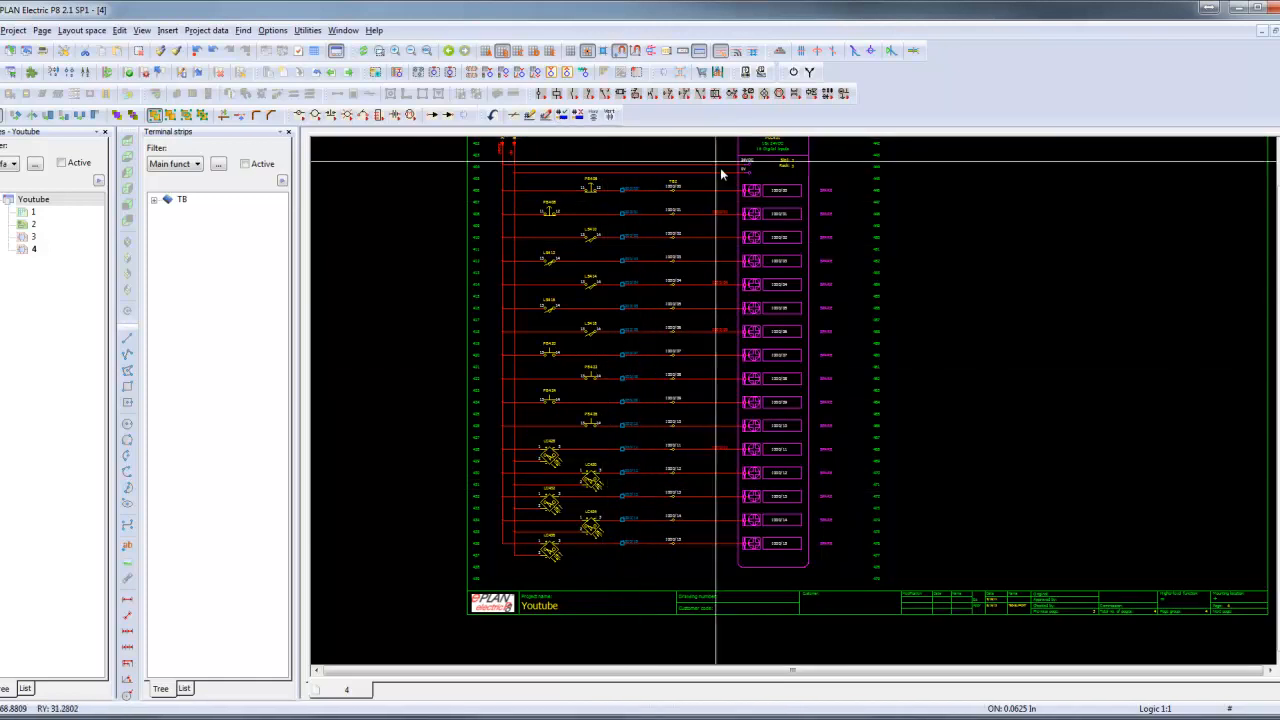
Step: Hide the wire numbers of the connection definition points between TB2 and PLC401
{"action": "left_click_drag", "start_coordinate": [702, 150], "coordinate": [719, 572]}
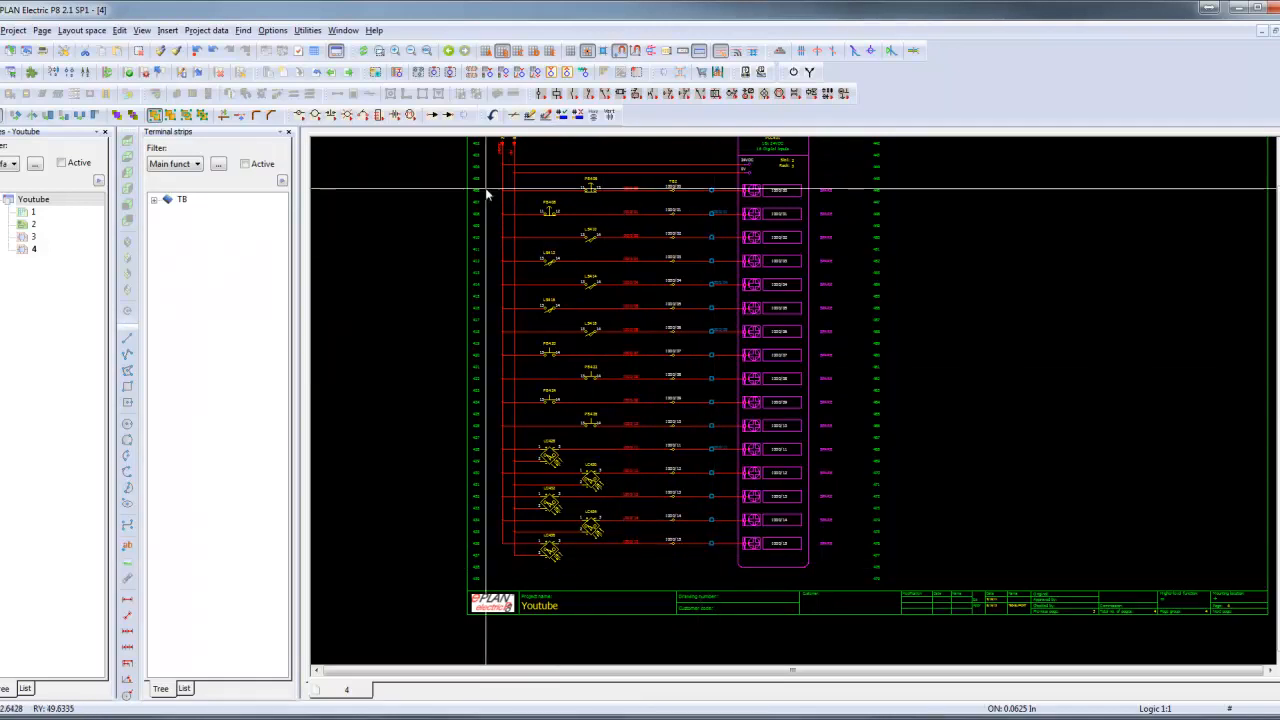
{"action": "left_click", "coordinate": [577, 119]}
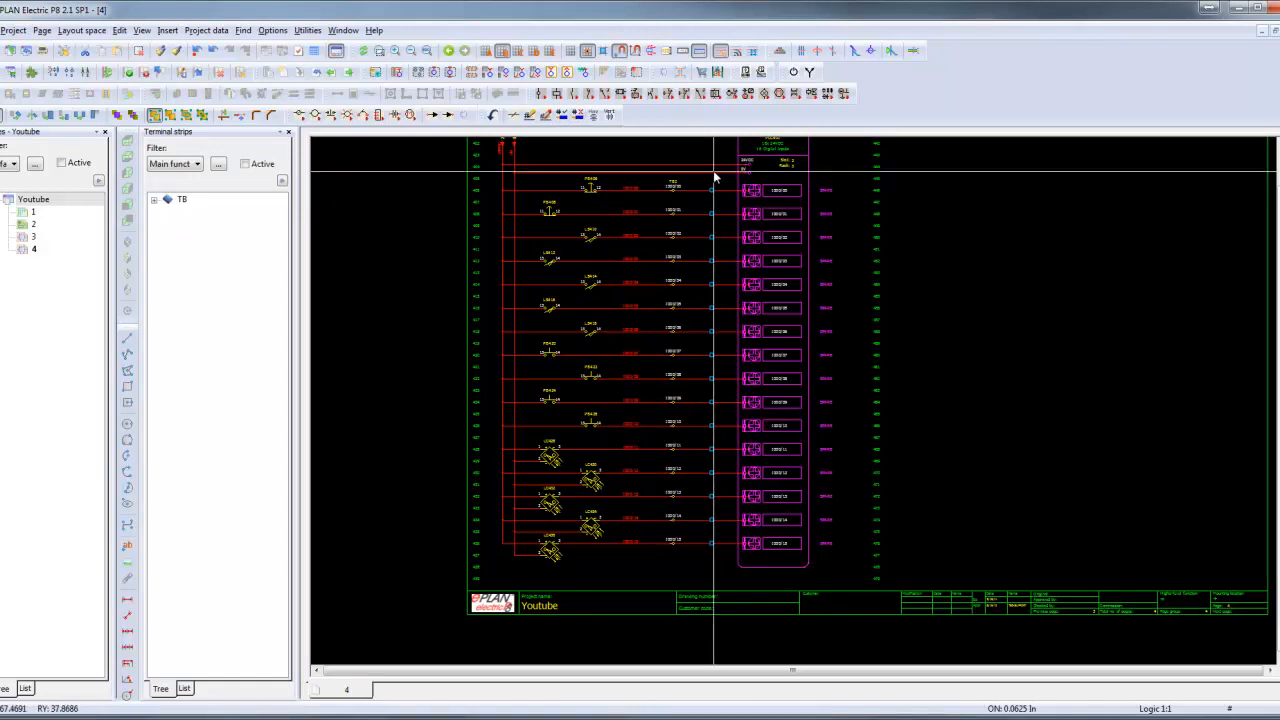
{"action": "scroll", "coordinate": [590, 260], "scroll_direction": "up", "scroll_amount": 5}
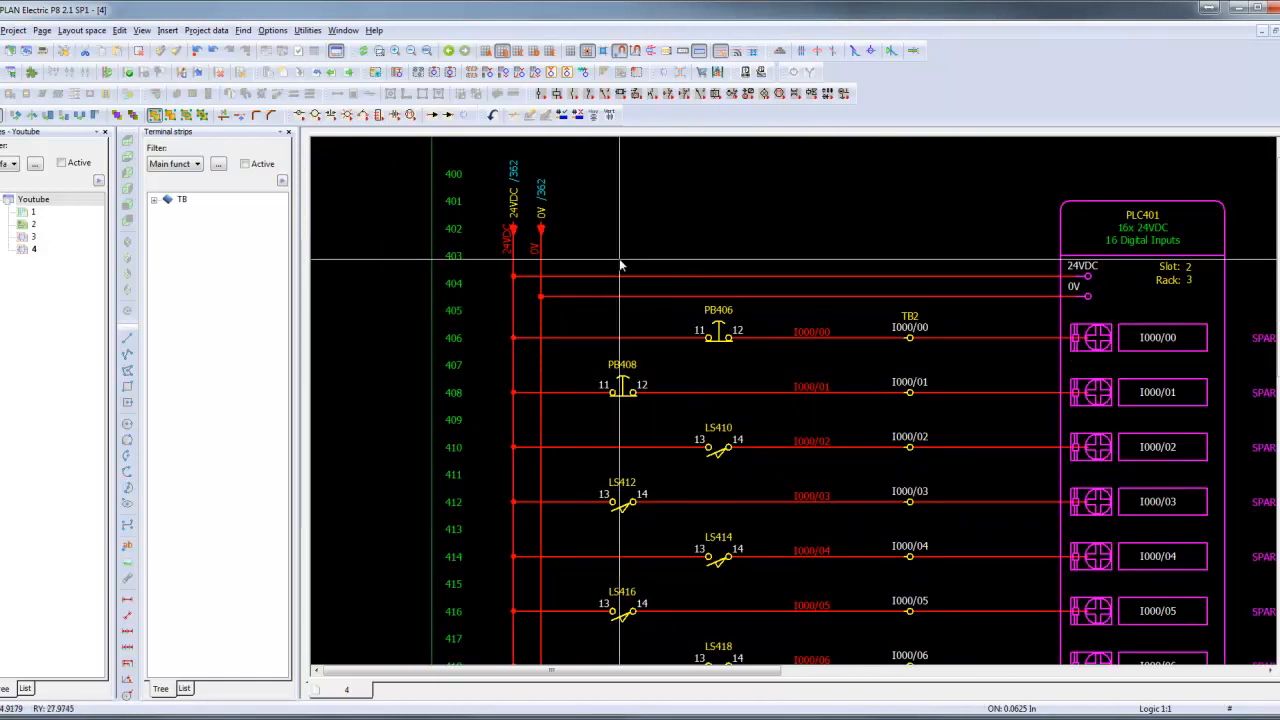
Step: Follow the 24VDC interruption point on page 4 back to page 3 and view the power distribution circuit
{"action": "scroll", "coordinate": [650, 245], "scroll_direction": "down", "scroll_amount": 4}
{"action": "middle_click_drag", "start_coordinate": [650, 245], "coordinate": [491, 209]}
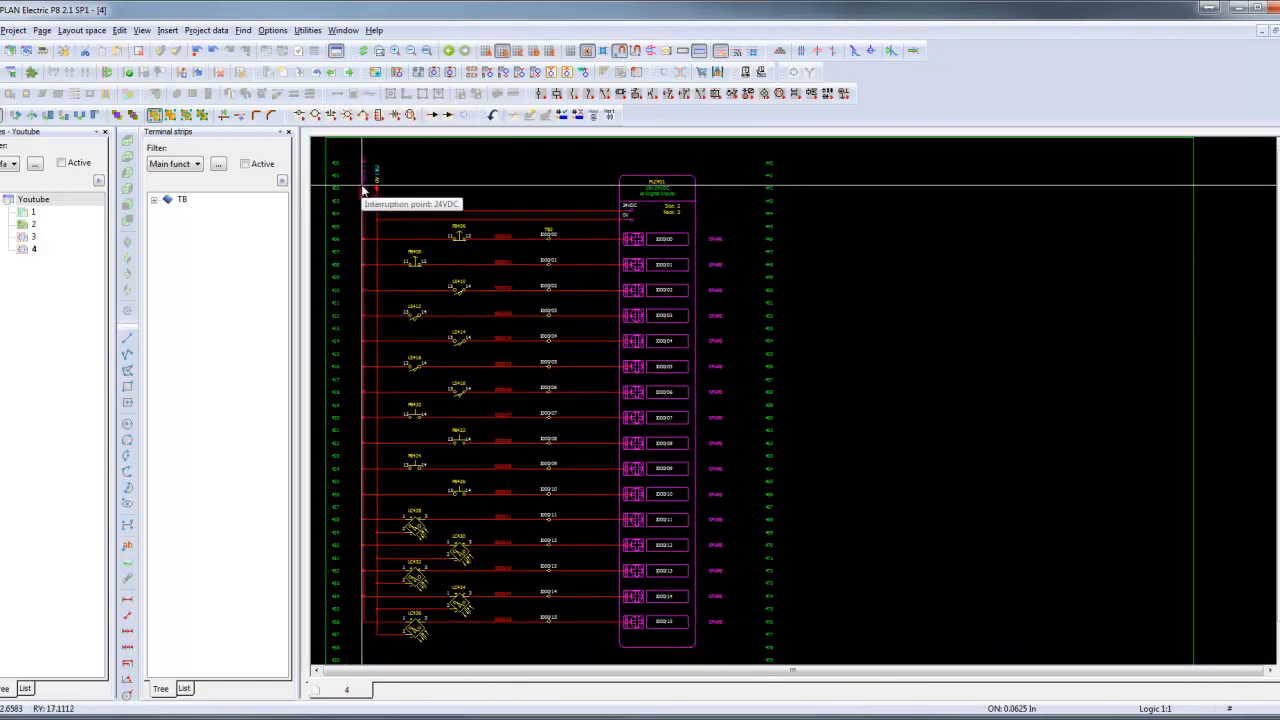
{"action": "key", "text": "f"}
{"action": "middle_click_drag", "start_coordinate": [966, 429], "coordinate": [1026, 530]}
{"action": "scroll", "coordinate": [797, 337], "scroll_direction": "up", "scroll_amount": 2}
{"action": "middle_click_drag", "start_coordinate": [797, 337], "coordinate": [1100, 305]}
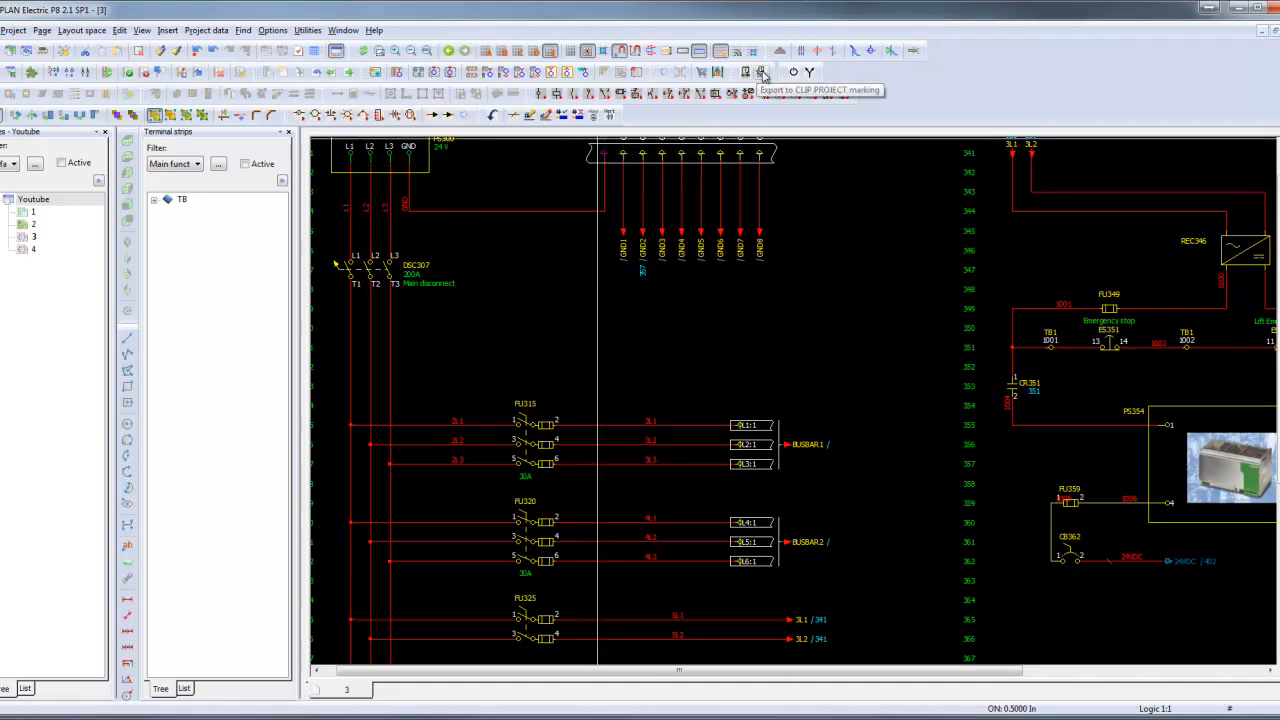
{"action": "left_click", "coordinate": [307, 30]}
{"action": "mouse_move", "coordinate": [360, 337]}
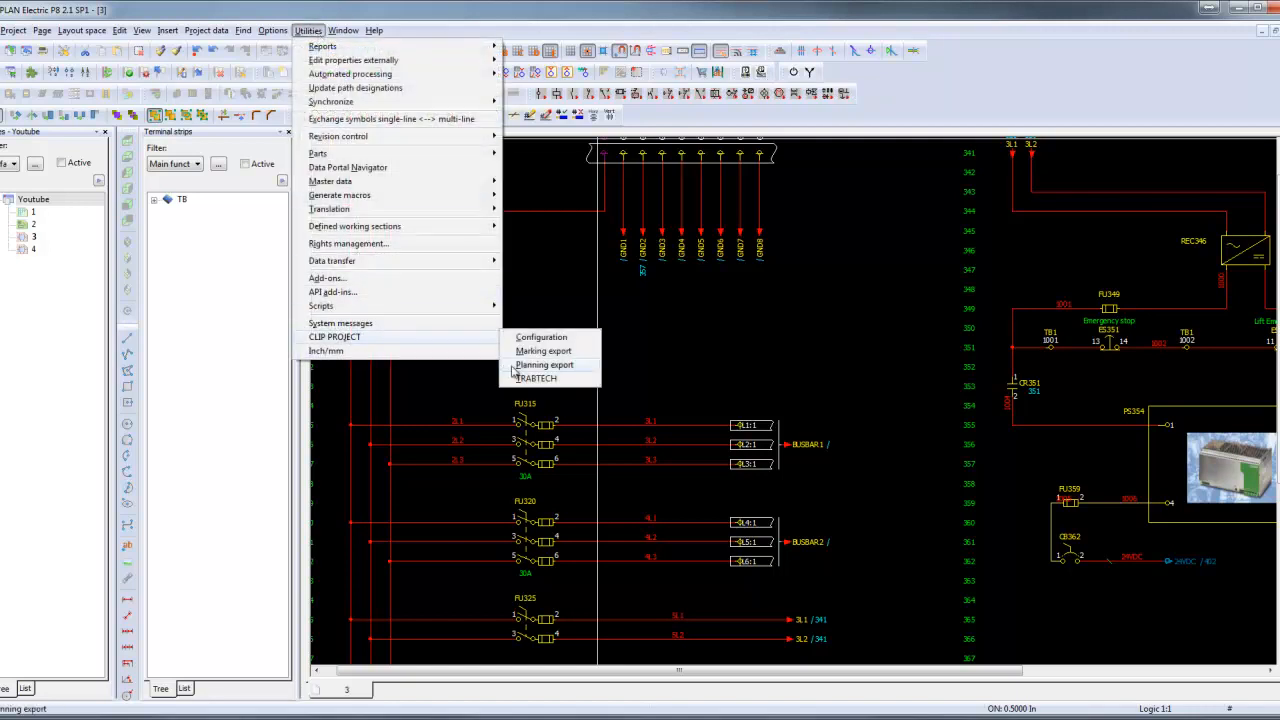
{"action": "left_click", "coordinate": [842, 204]}
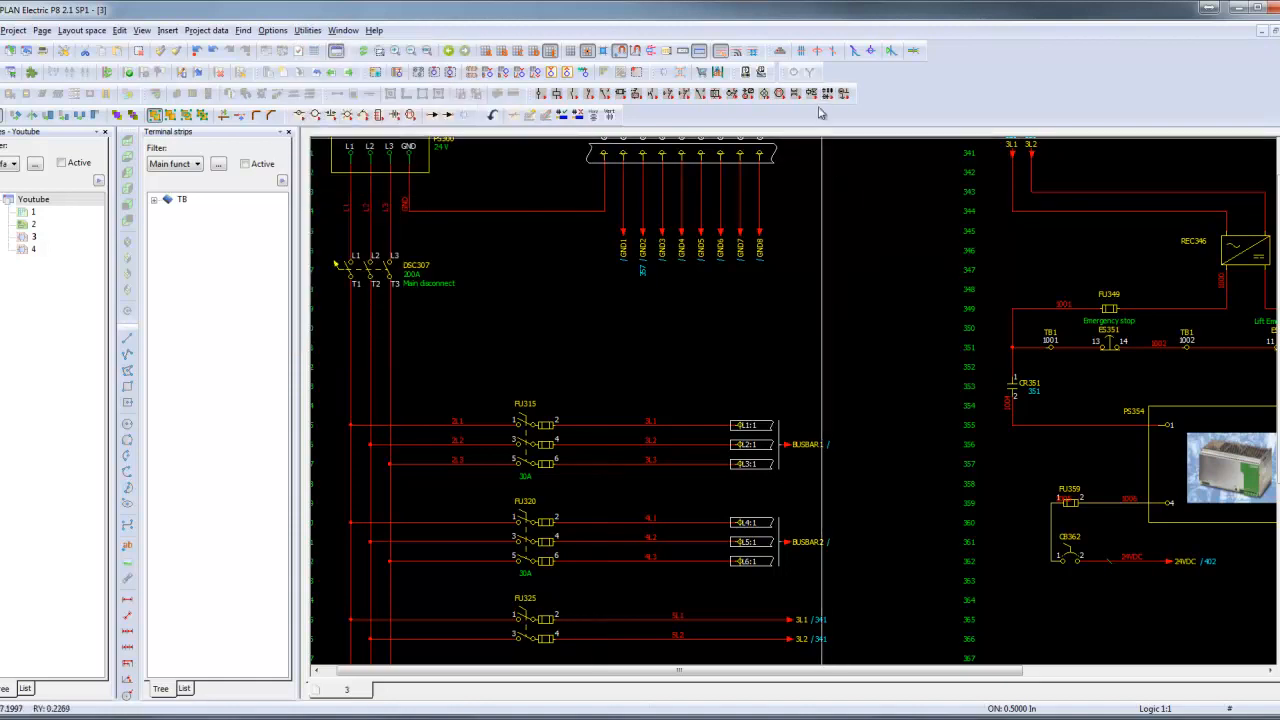
Step: Export the Youtube project's wire markings to a new CLIP PROJECT project using ClipProjectExportWires and the EPLAN electric P8.Wire Marking configuration
{"action": "left_click", "coordinate": [76, 202]}
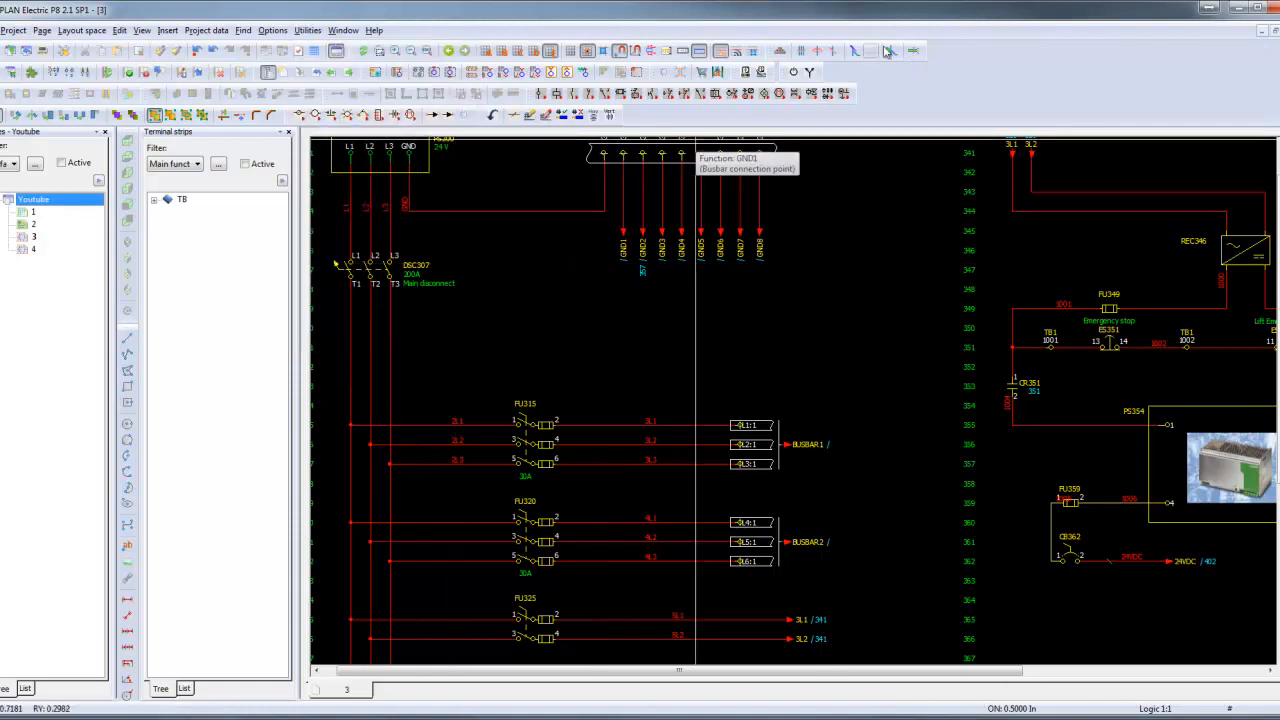
{"action": "left_click", "coordinate": [763, 76]}
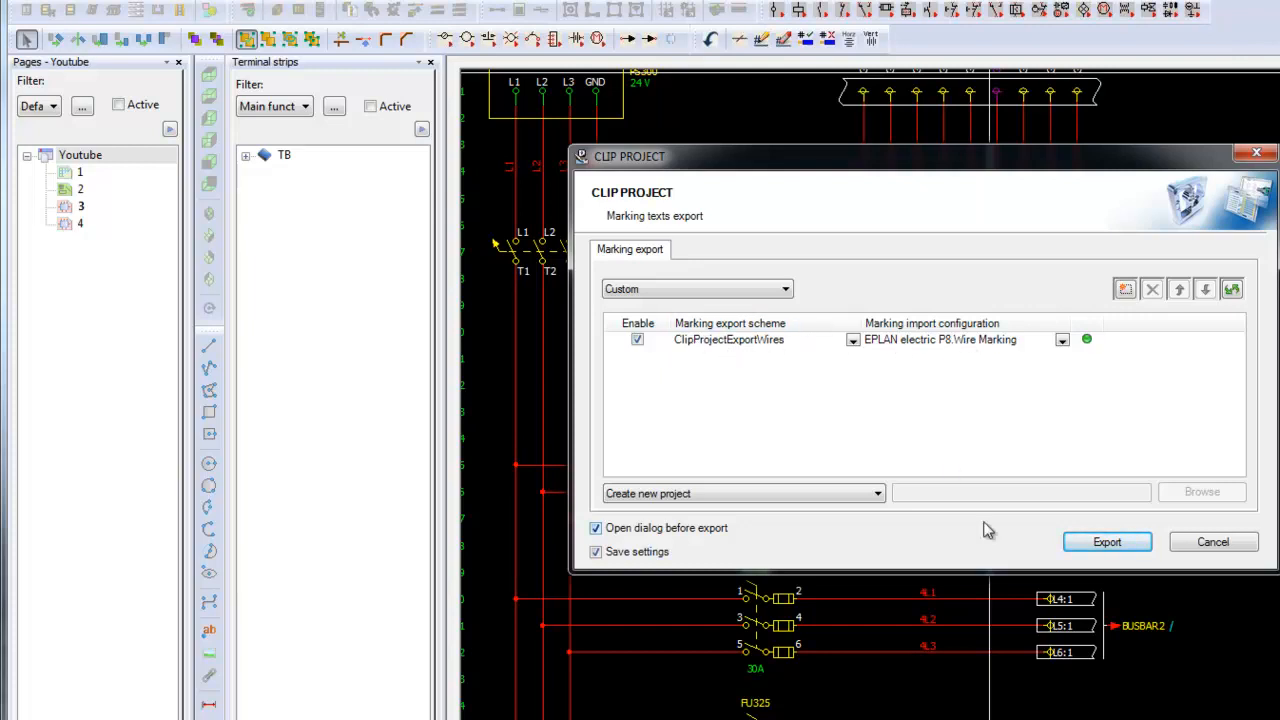
{"action": "left_click", "coordinate": [1106, 545]}
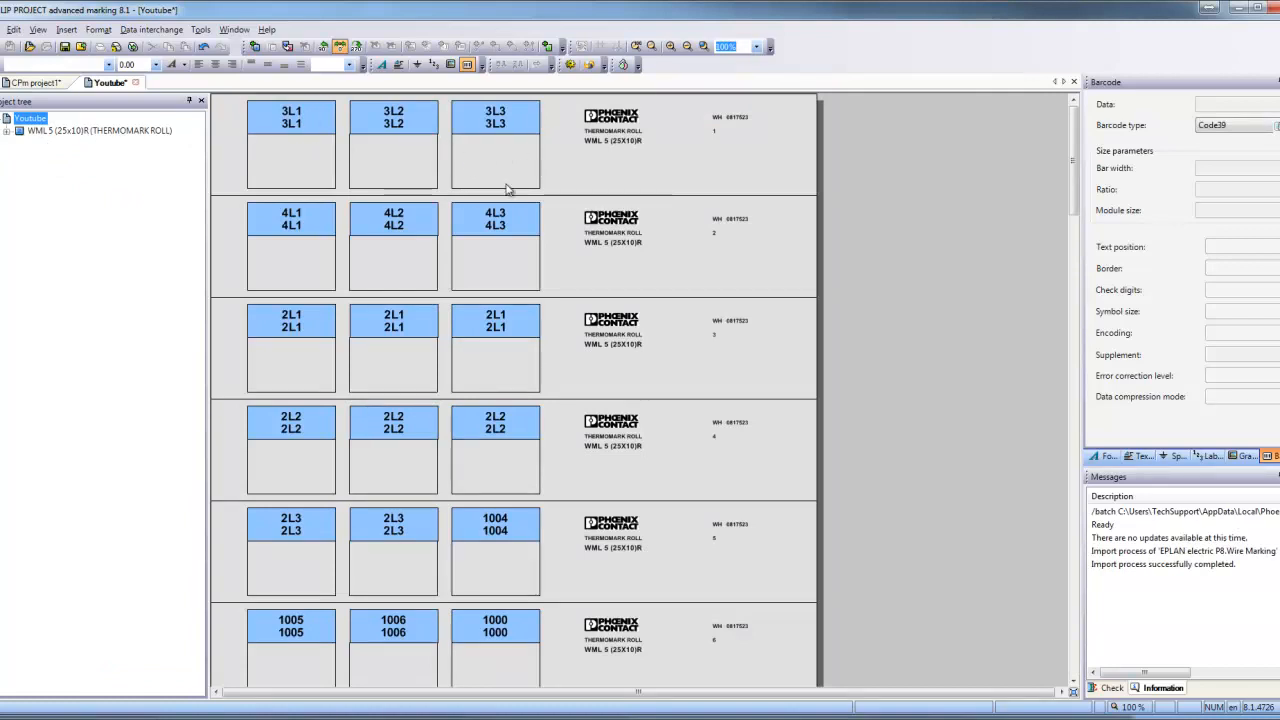
Step: Review the wire labels imported into CLIP PROJECT on the WML 5 (25x10)R roll and return to the EPLAN schematic
{"action": "left_click", "coordinate": [410, 435]}
{"action": "scroll", "coordinate": [421, 524], "scroll_direction": "down", "scroll_amount": 4}
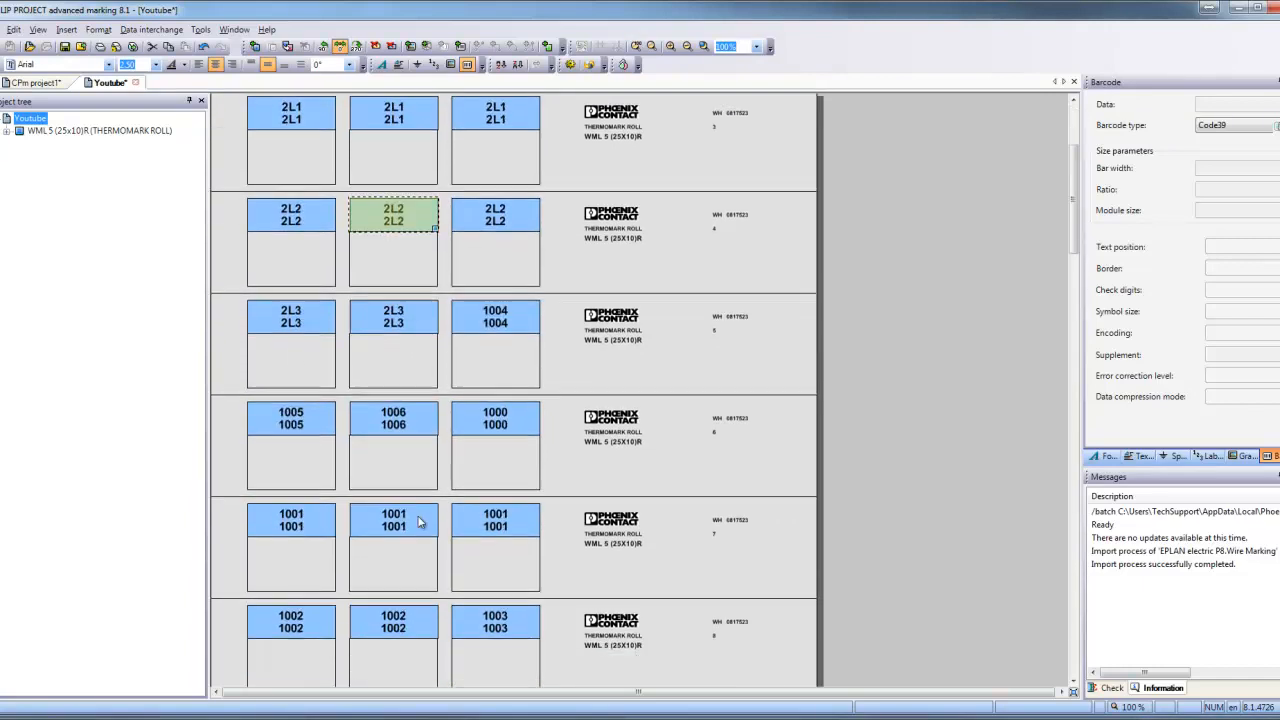
{"action": "scroll", "coordinate": [420, 521], "scroll_direction": "down", "scroll_amount": 4}
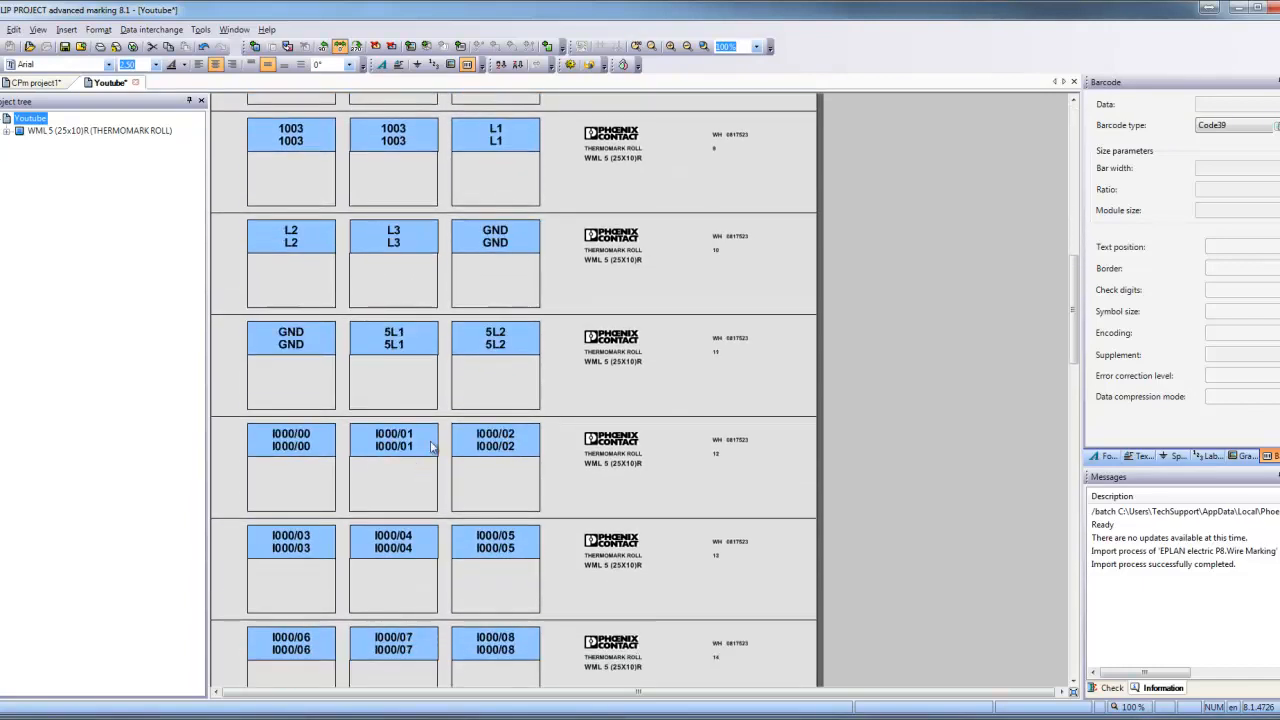
{"action": "scroll", "coordinate": [289, 266], "scroll_direction": "down", "scroll_amount": 1}
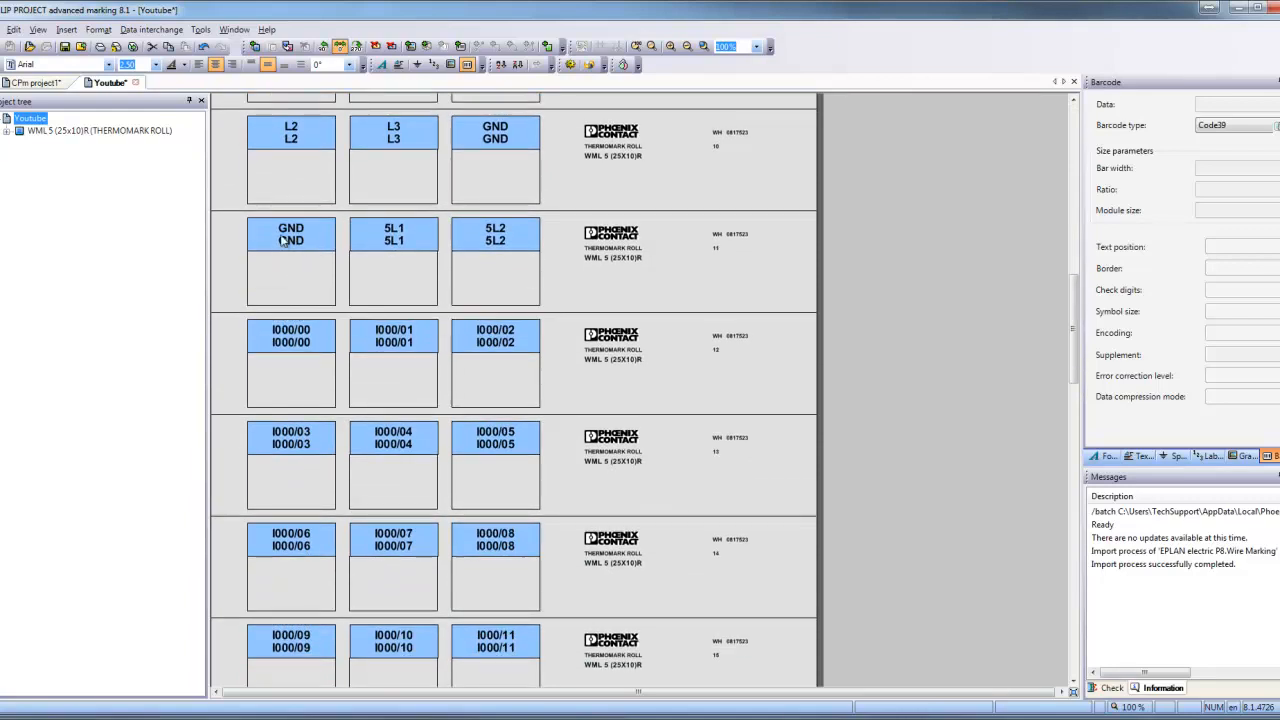
{"action": "scroll", "coordinate": [424, 344], "scroll_direction": "down", "scroll_amount": 7}
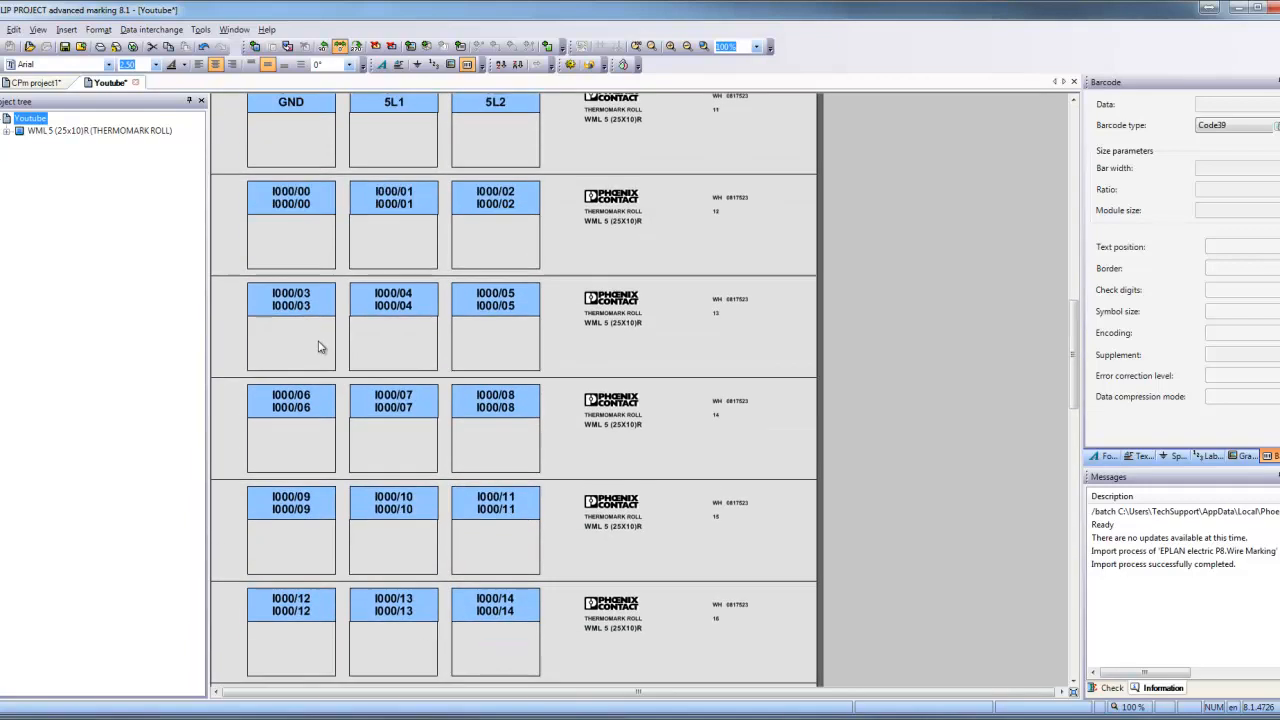
{"action": "scroll", "coordinate": [378, 361], "scroll_direction": "down", "scroll_amount": 4}
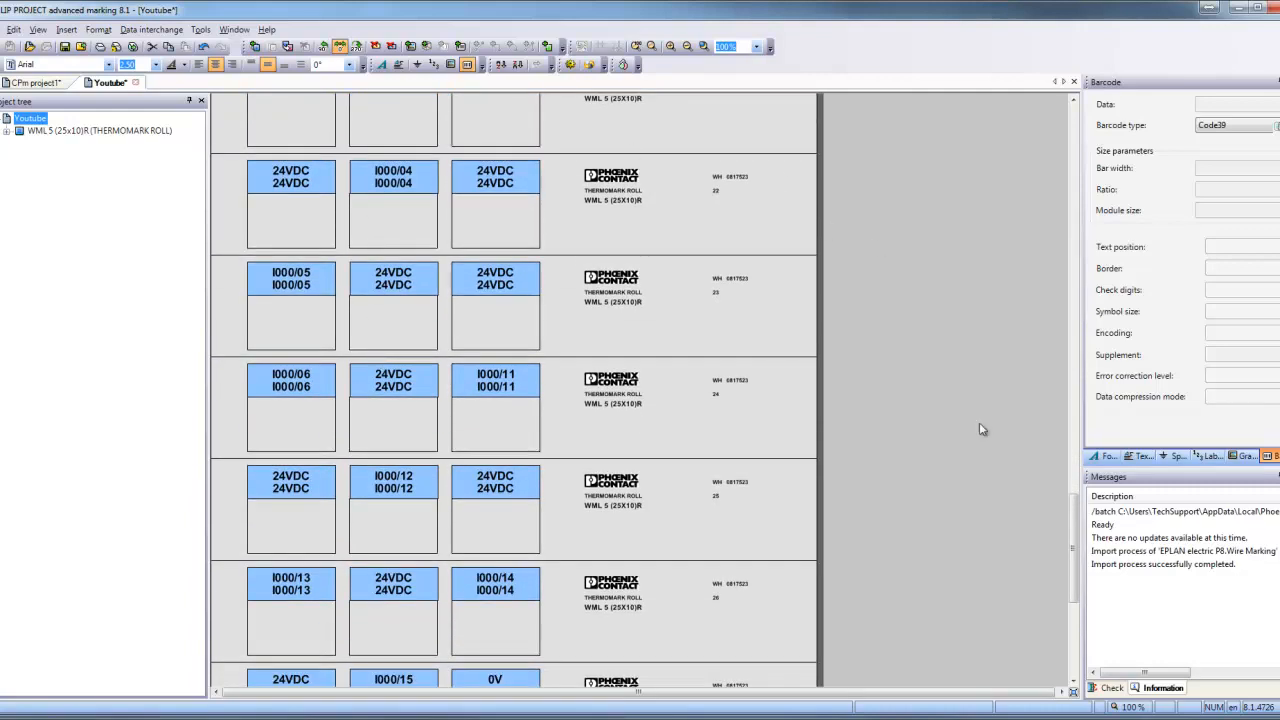
{"action": "left_click_drag", "start_coordinate": [1072, 520], "coordinate": [1087, 120]}
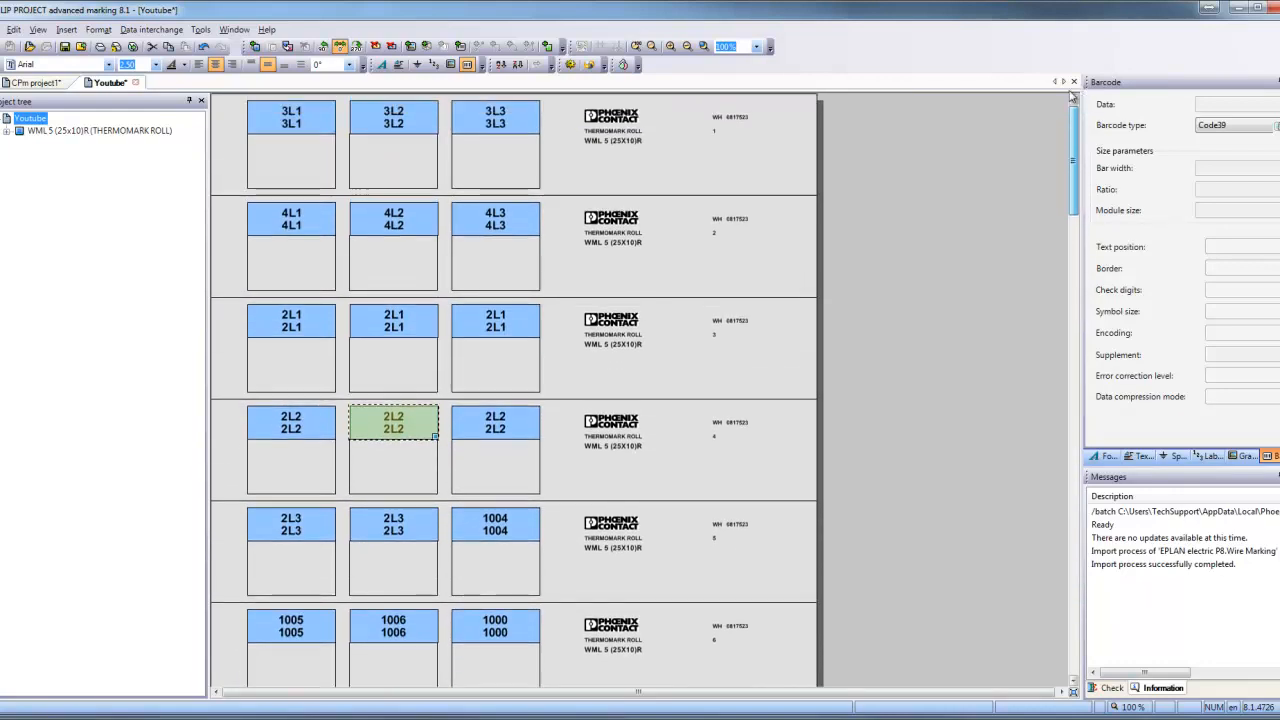
{"action": "left_click", "coordinate": [770, 178]}
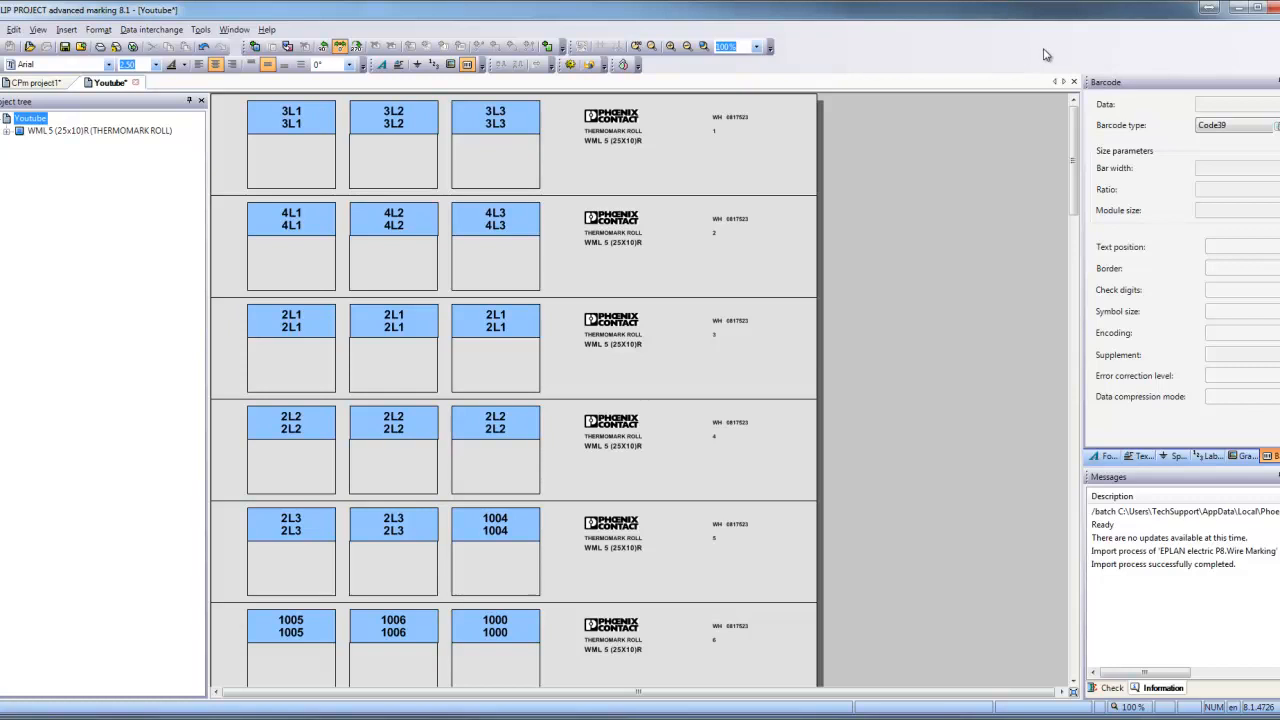
{"action": "left_click", "coordinate": [1238, 8]}
{"action": "scroll", "coordinate": [719, 316], "scroll_direction": "down", "scroll_amount": 3}
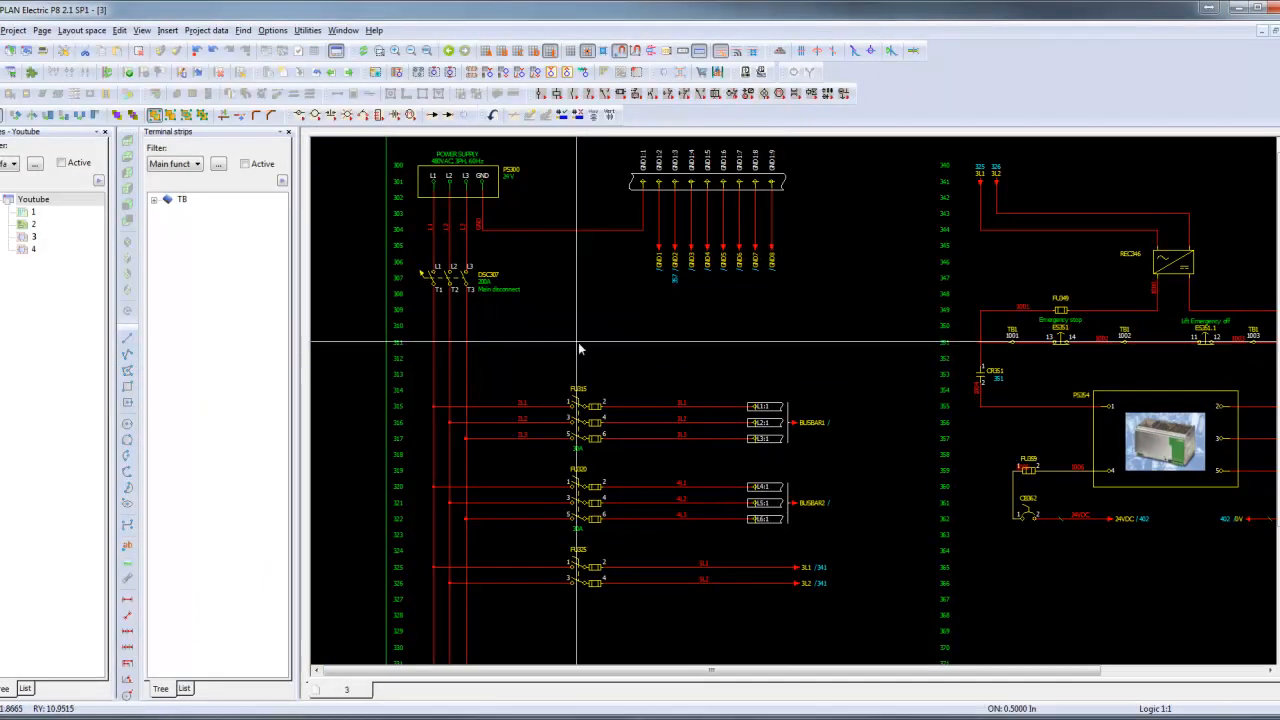